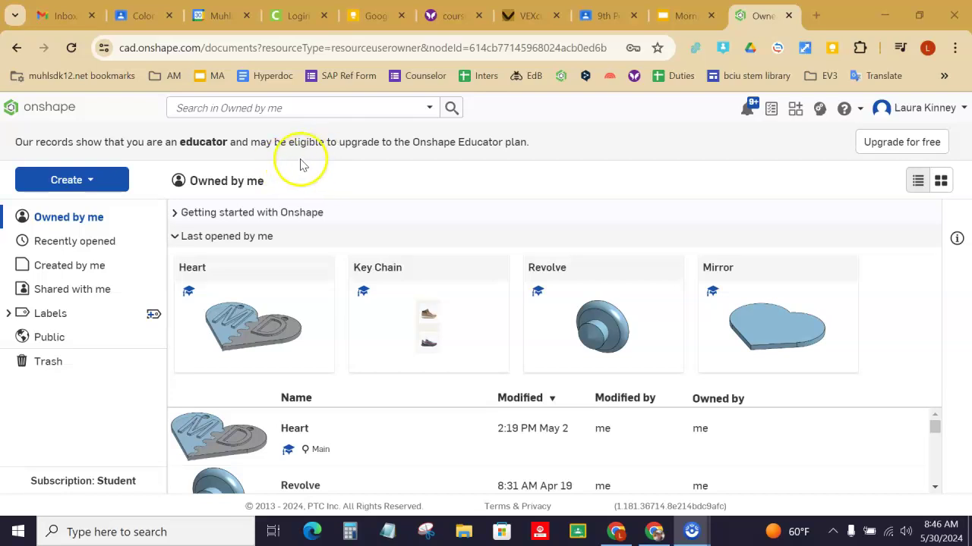
Create a new Onshape document named 'Toy Block'.
left_click(103, 183)
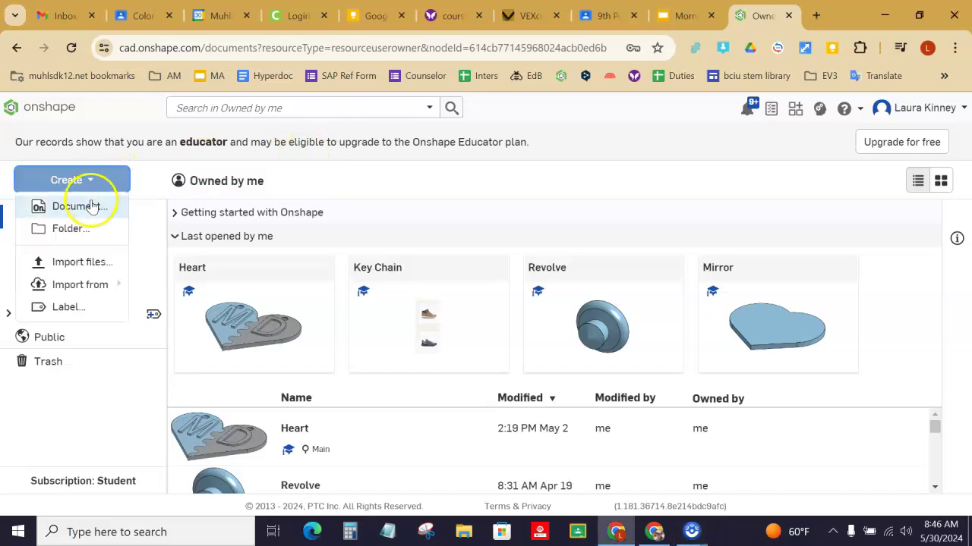
left_click(91, 208)
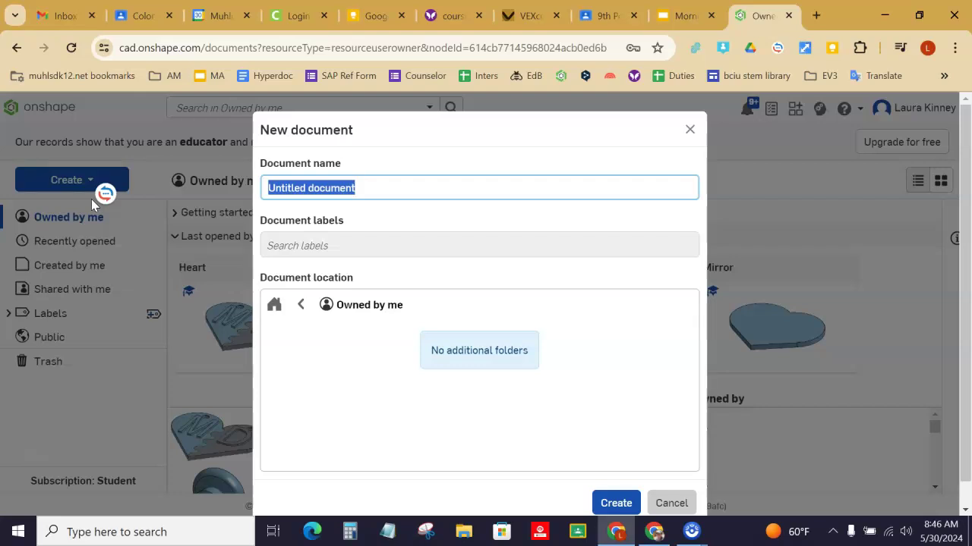
type("Toy Block")
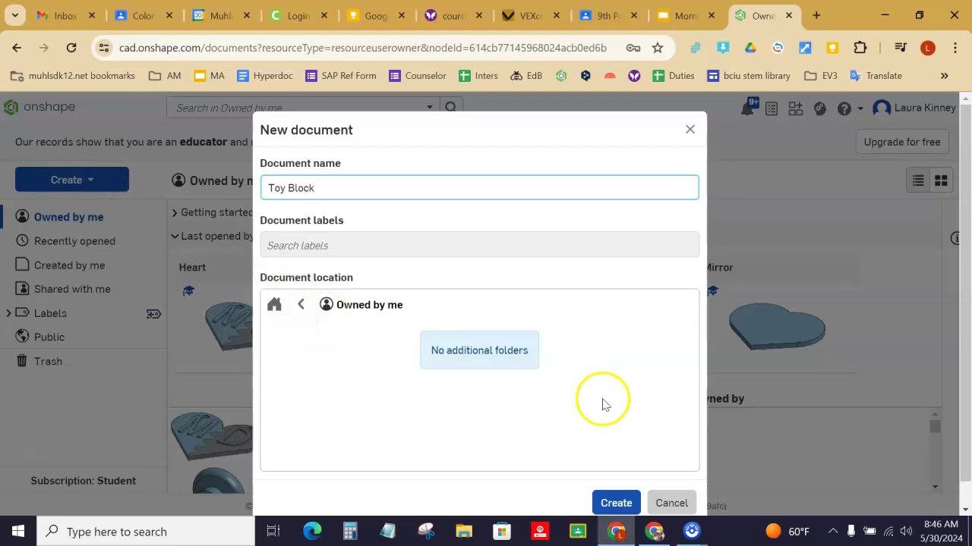
left_click(615, 504)
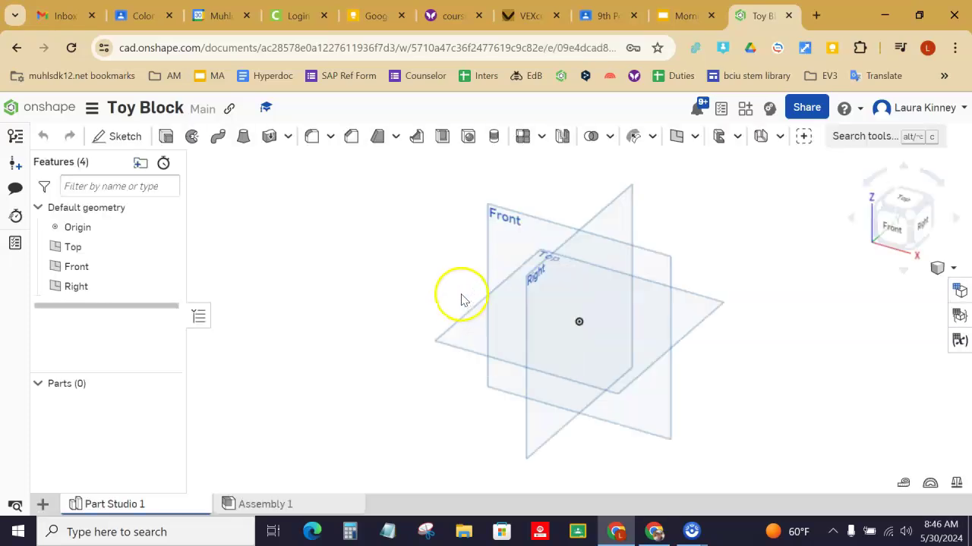
Hide the Front and Right planes, view from Top, and start Sketch 1 on the Top plane.
left_click(166, 266)
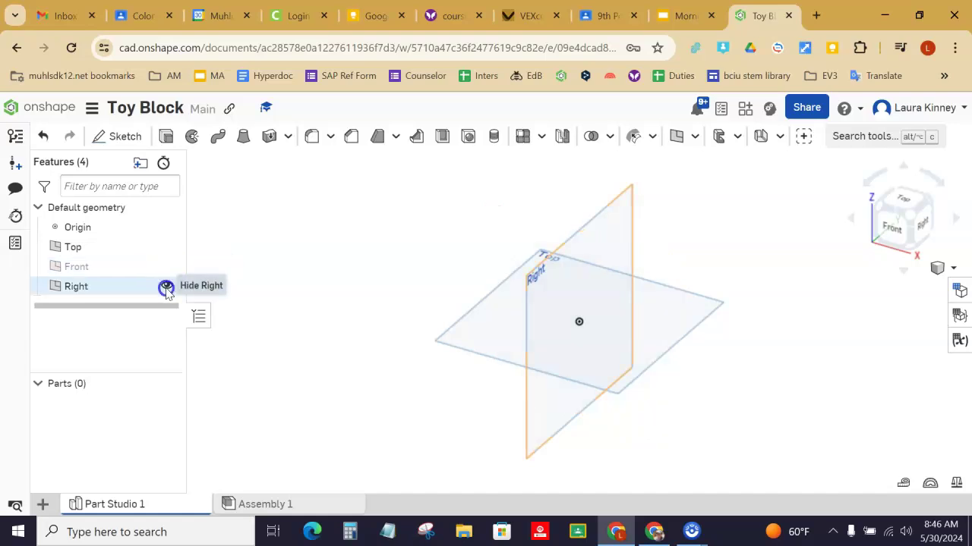
left_click(165, 288)
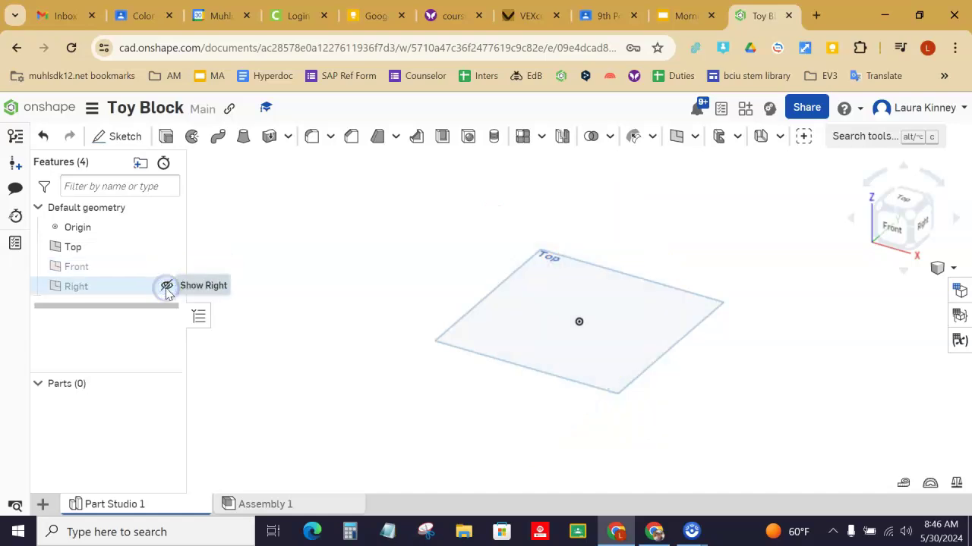
left_click(907, 193)
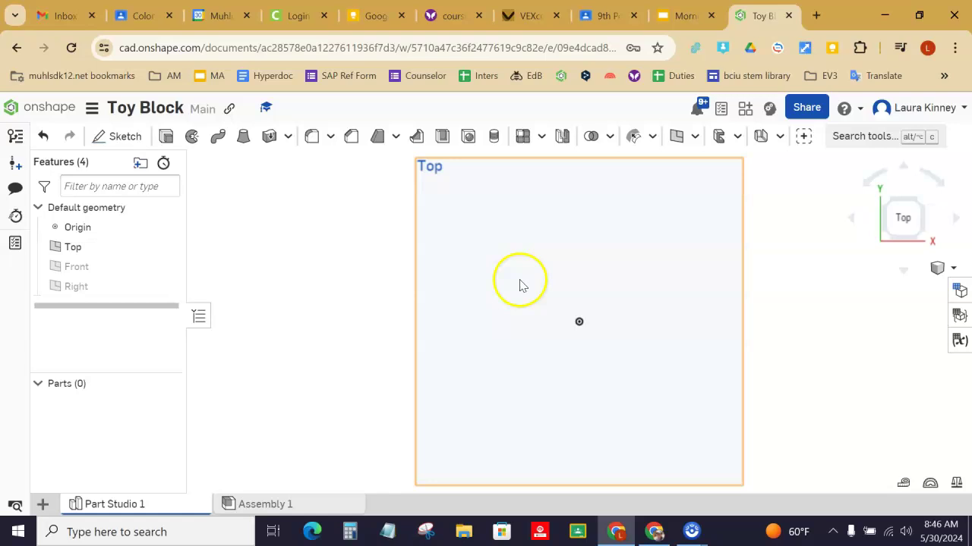
left_click(111, 143)
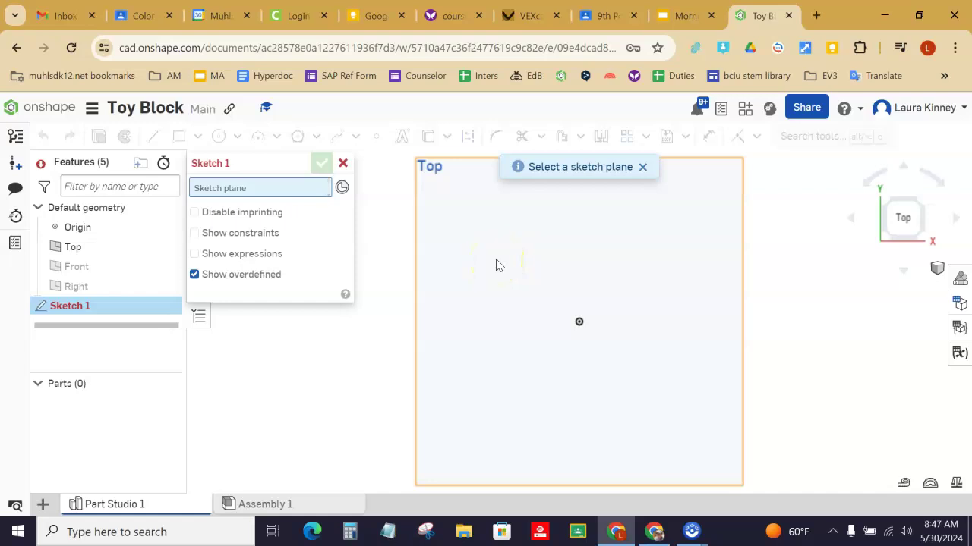
left_click(495, 264)
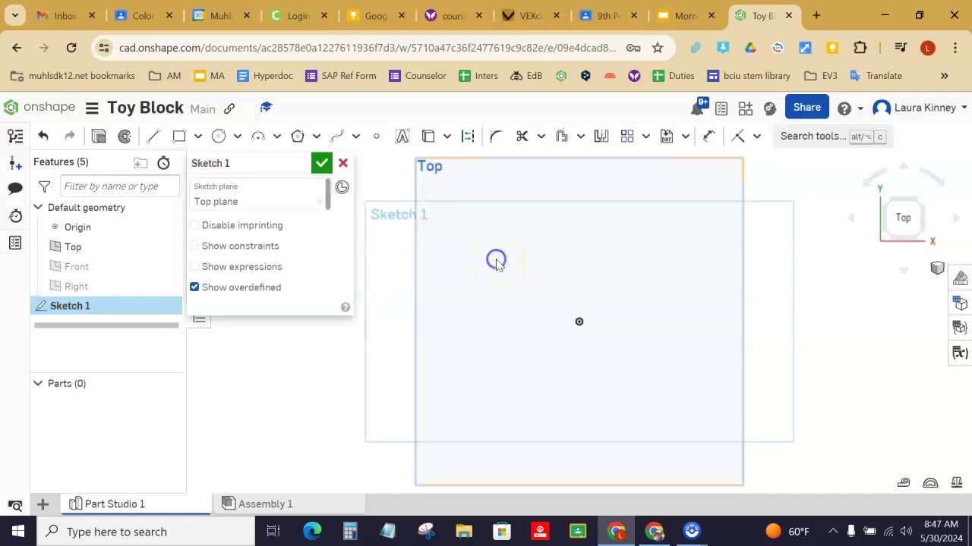
Draw a corner rectangle and dimension it 3 wide by 3 tall.
left_click(179, 141)
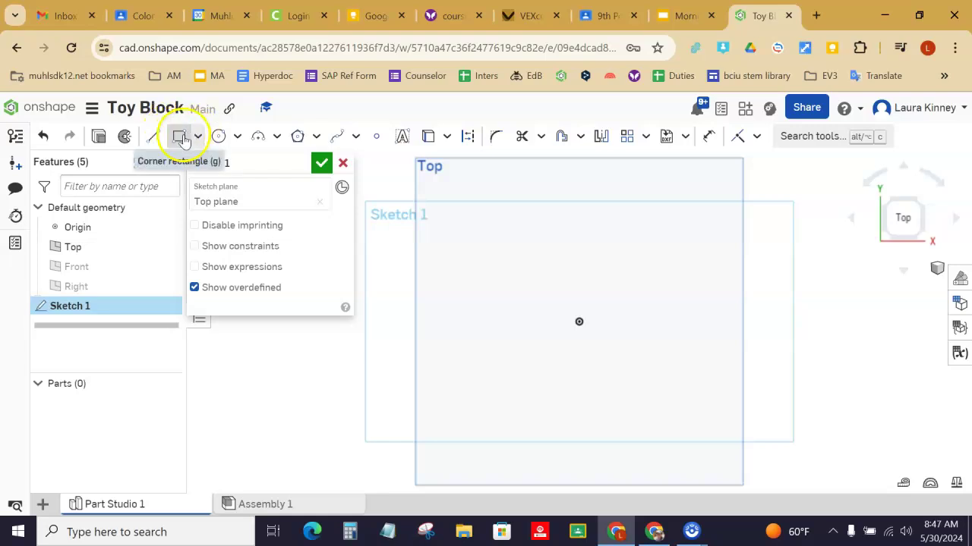
left_click(181, 138)
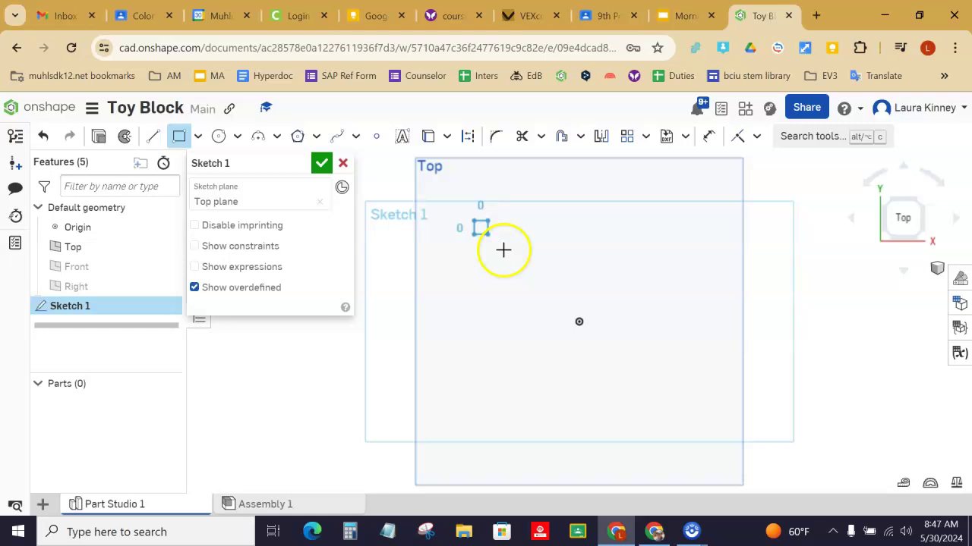
left_click(690, 414)
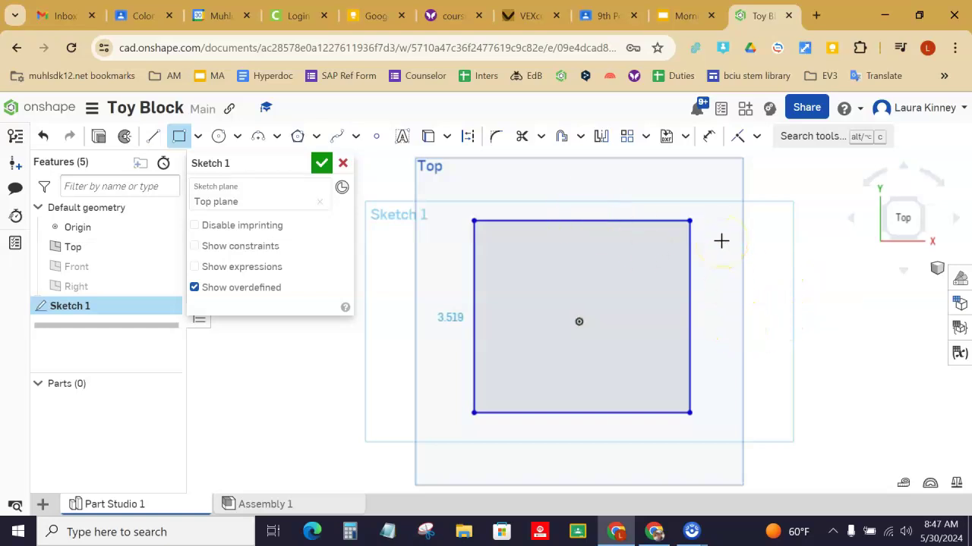
key("Return")
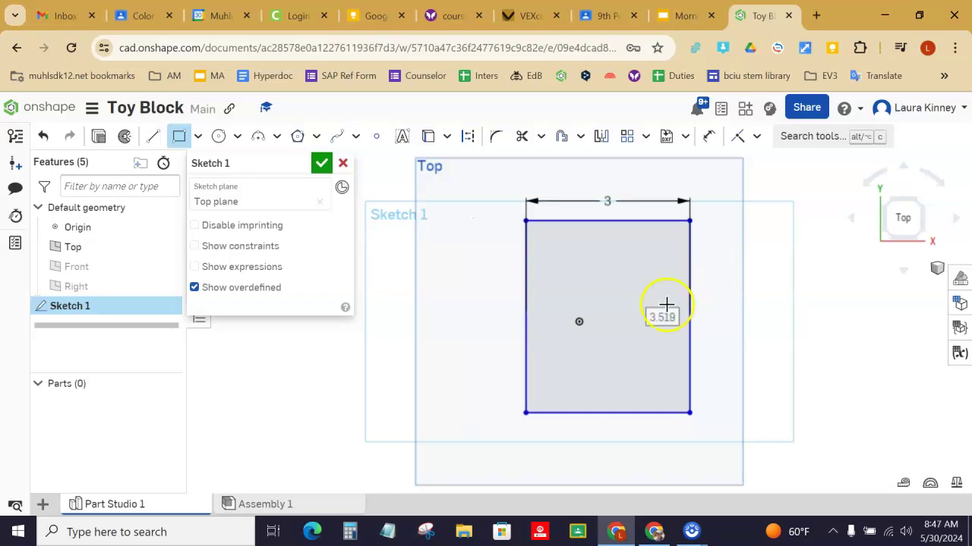
left_click(737, 308)
type("3")
key("Return")
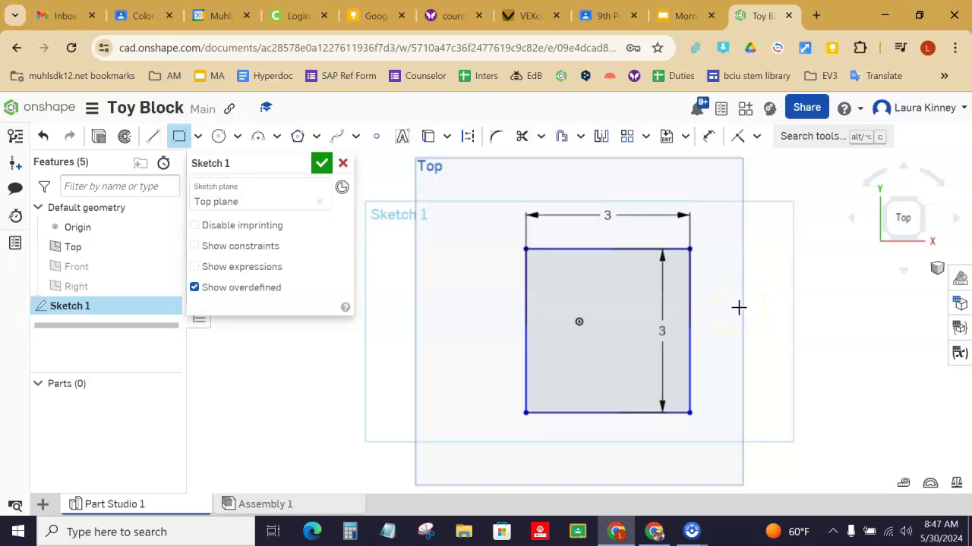
Close the sketch and extrude the square 3 in deep into Part 1.
left_click(99, 138)
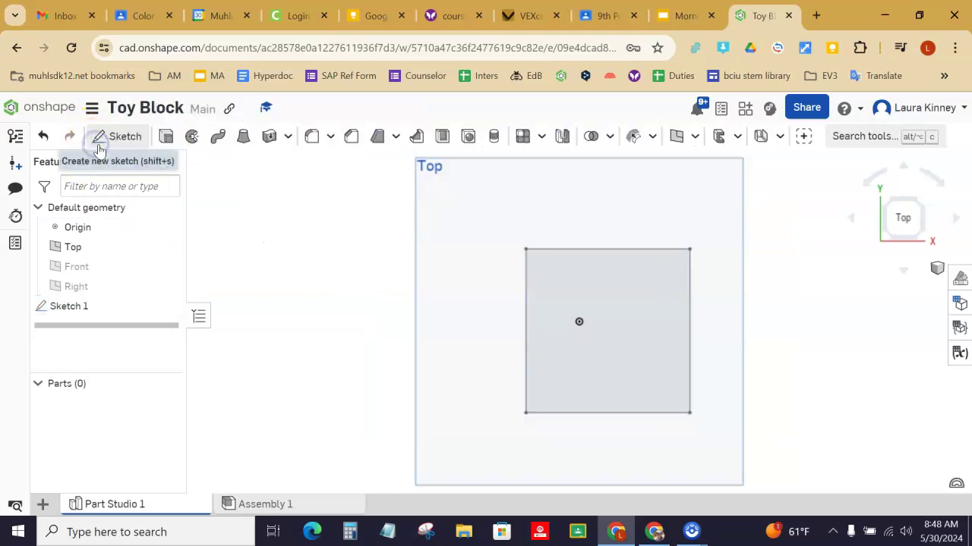
key("shift+e")
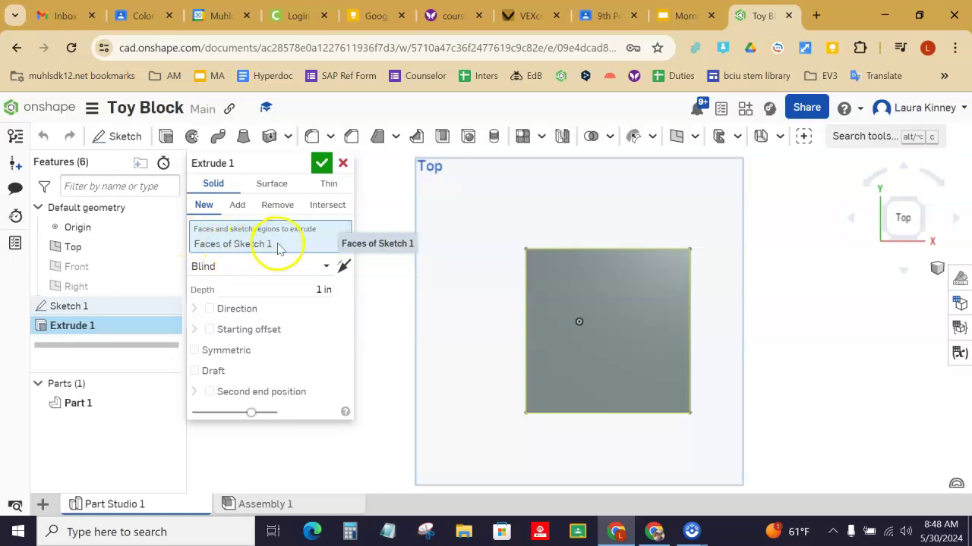
left_click(301, 284)
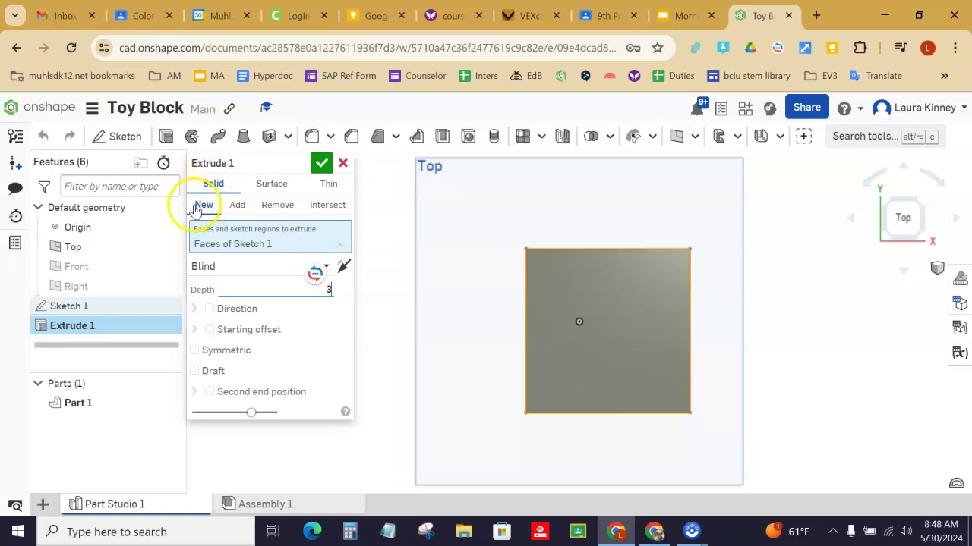
left_click(322, 164)
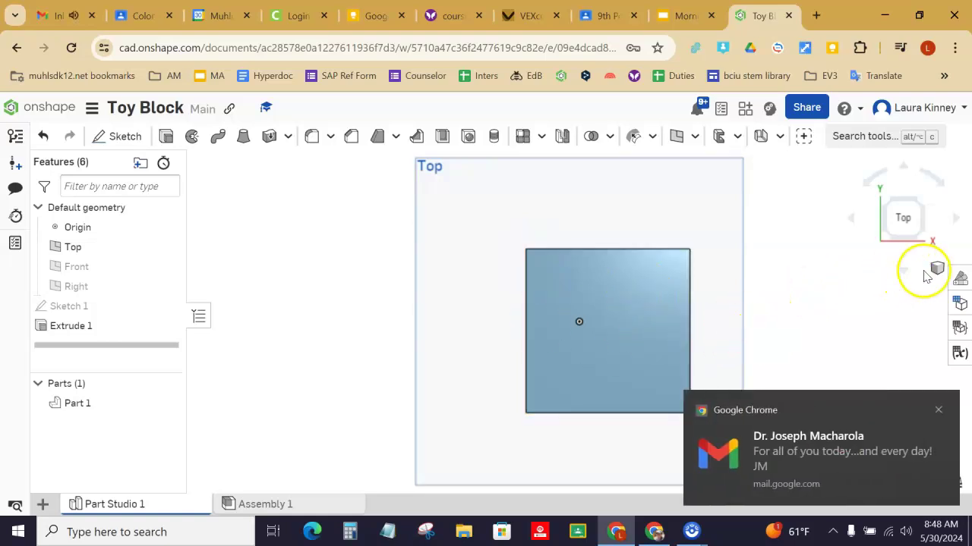
left_click(938, 410)
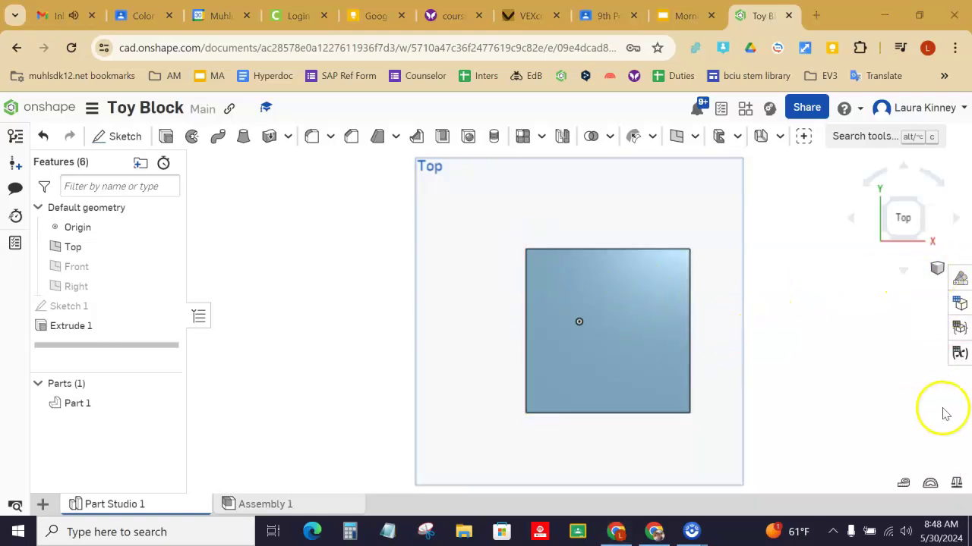
left_click(938, 270)
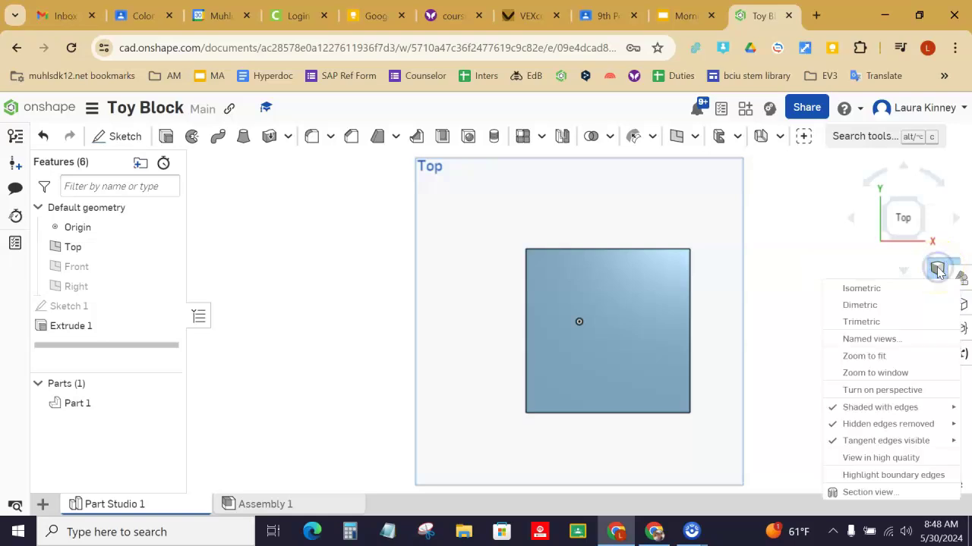
left_click(888, 294)
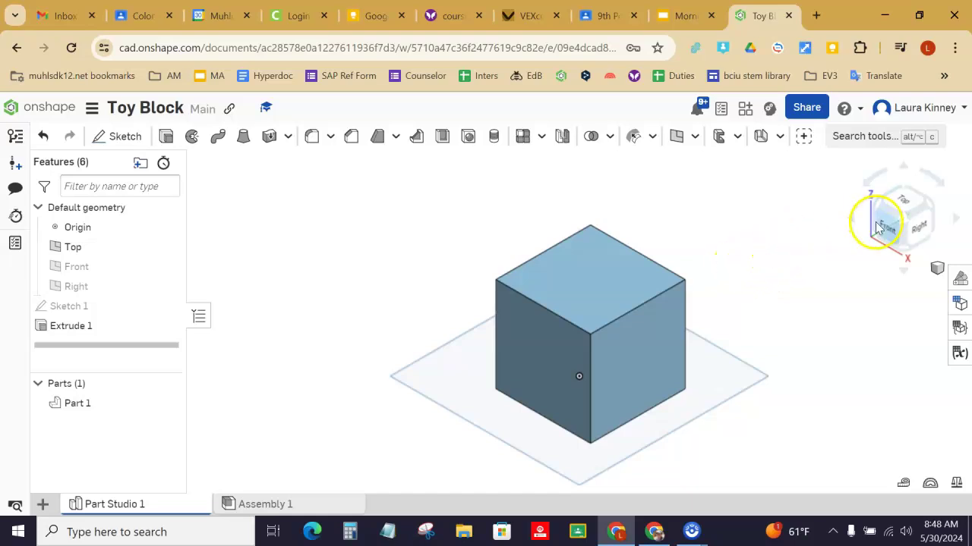
left_click(913, 207)
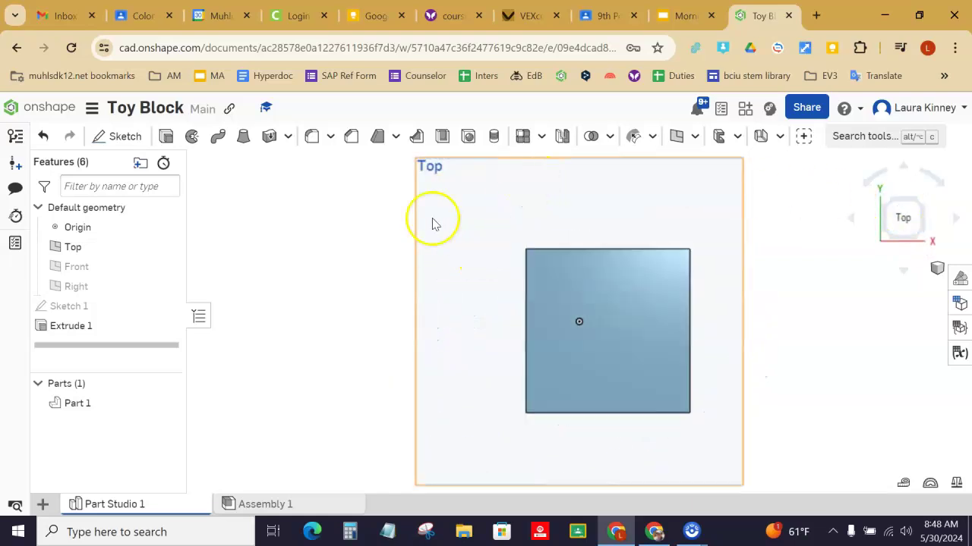
Start Sketch 2 on the cube's top face, draw a first text box, then undo it.
left_click(122, 137)
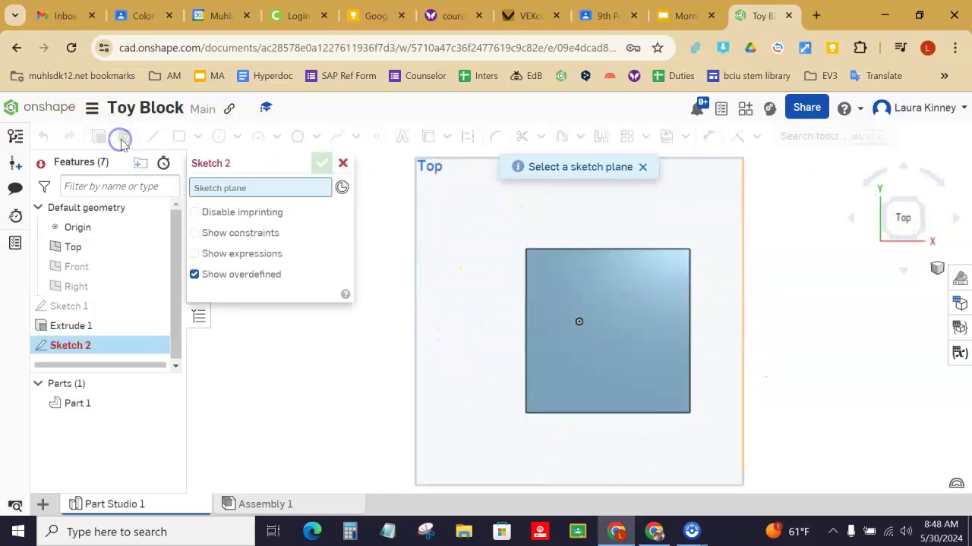
left_click(585, 283)
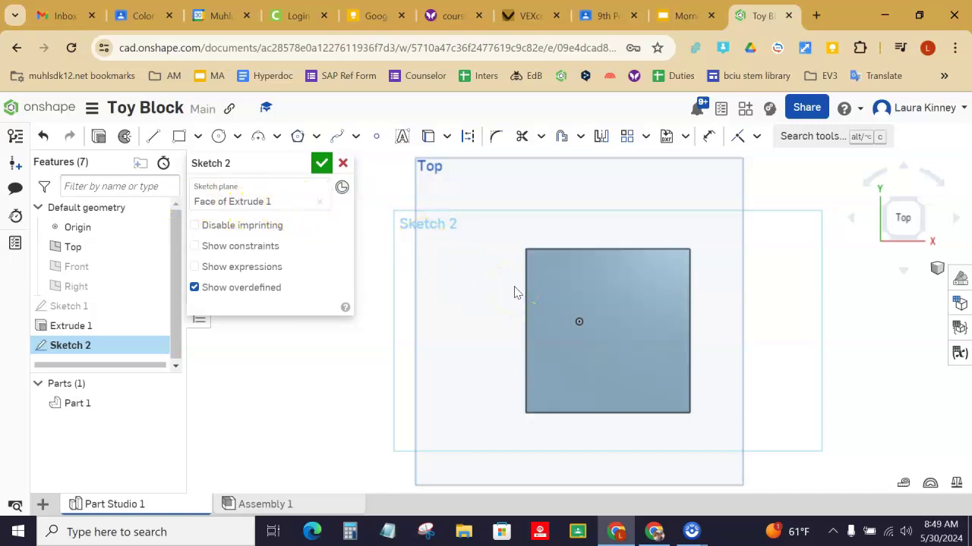
left_click(402, 139)
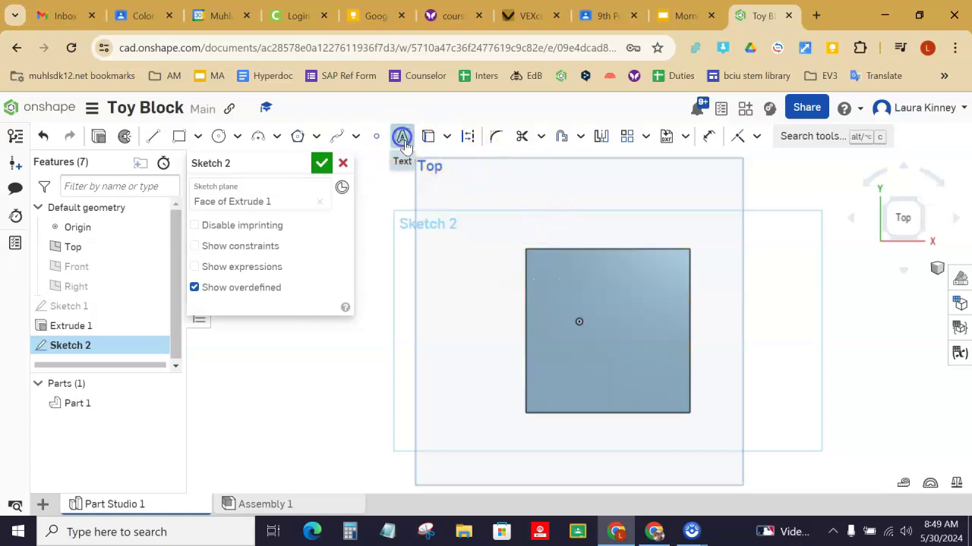
left_click(554, 391)
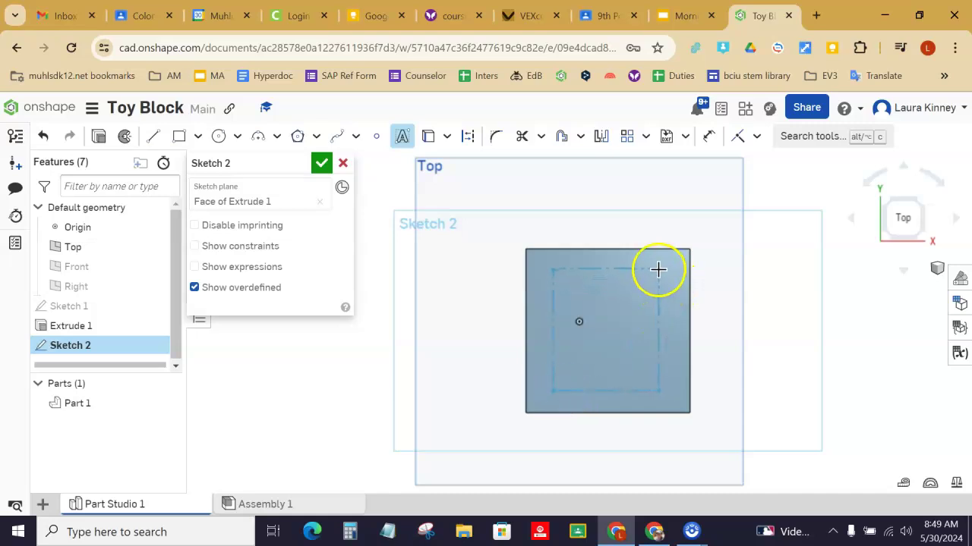
left_click(658, 269)
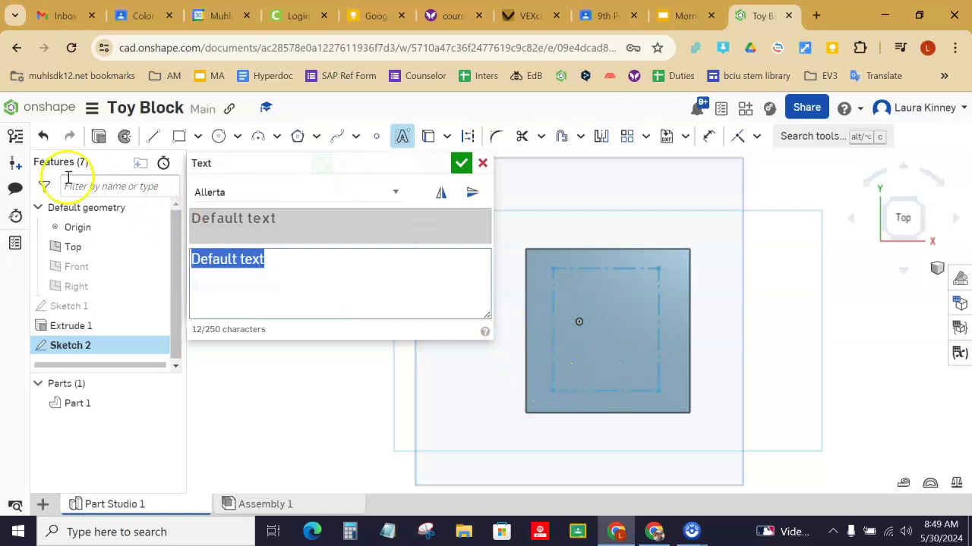
left_click(43, 136)
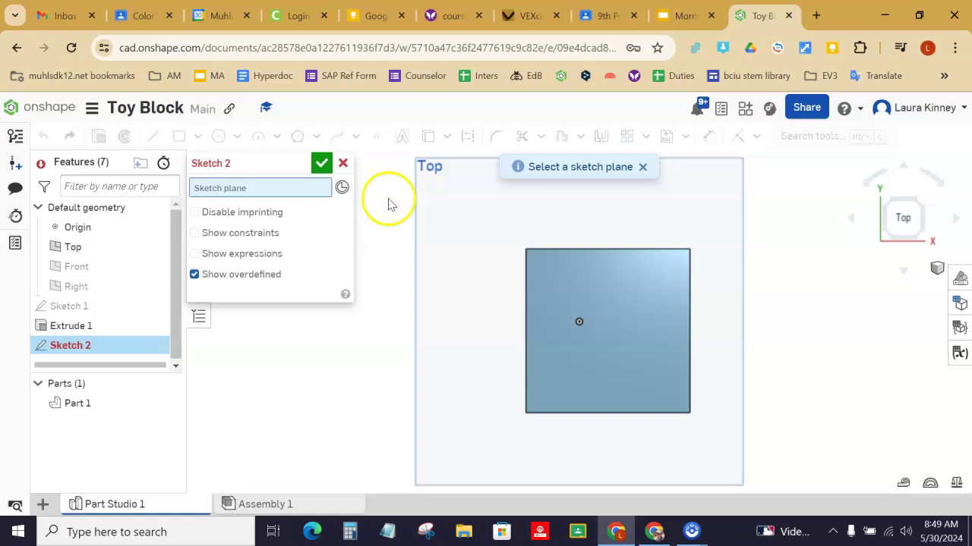
Reselect the top face and drag a text box from its upper-left to lower-right.
left_click(611, 298)
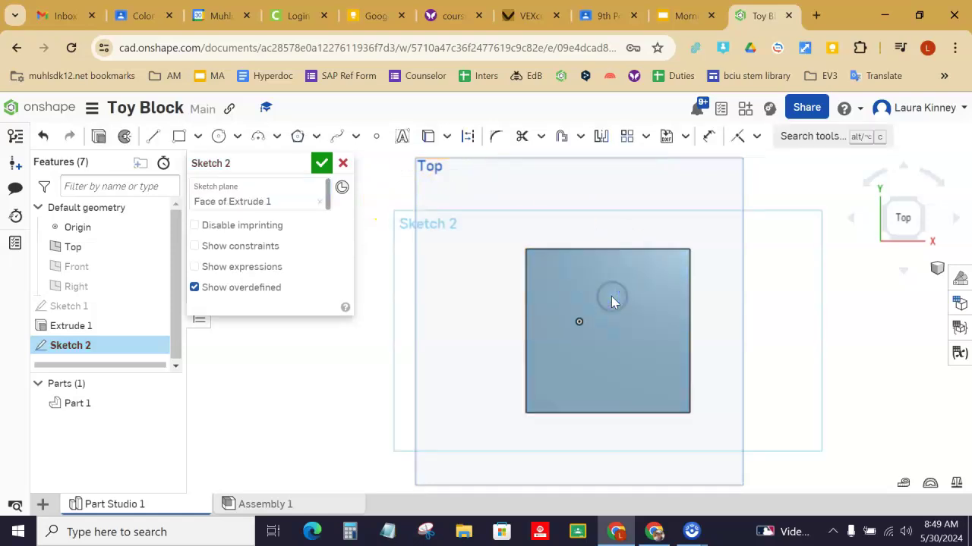
left_click(403, 137)
left_click(578, 319)
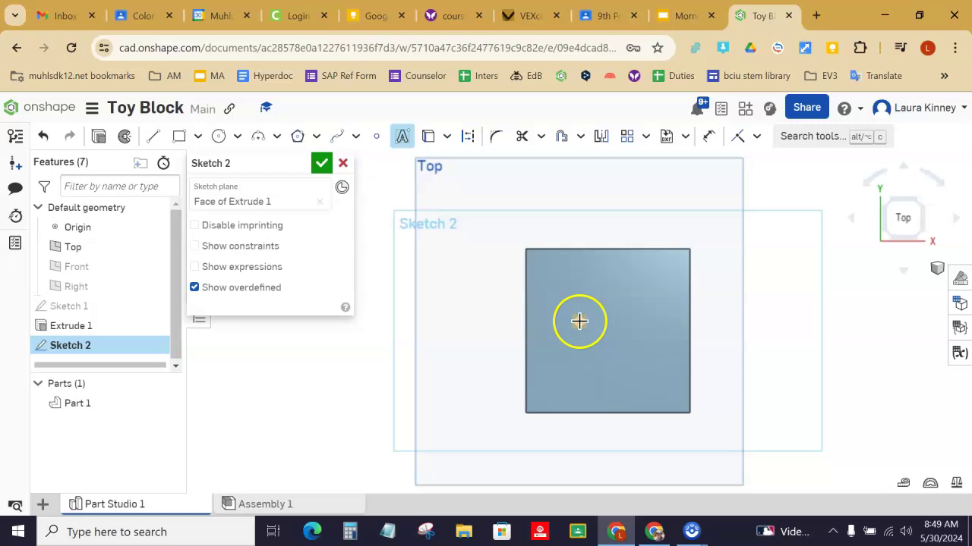
left_click(544, 270)
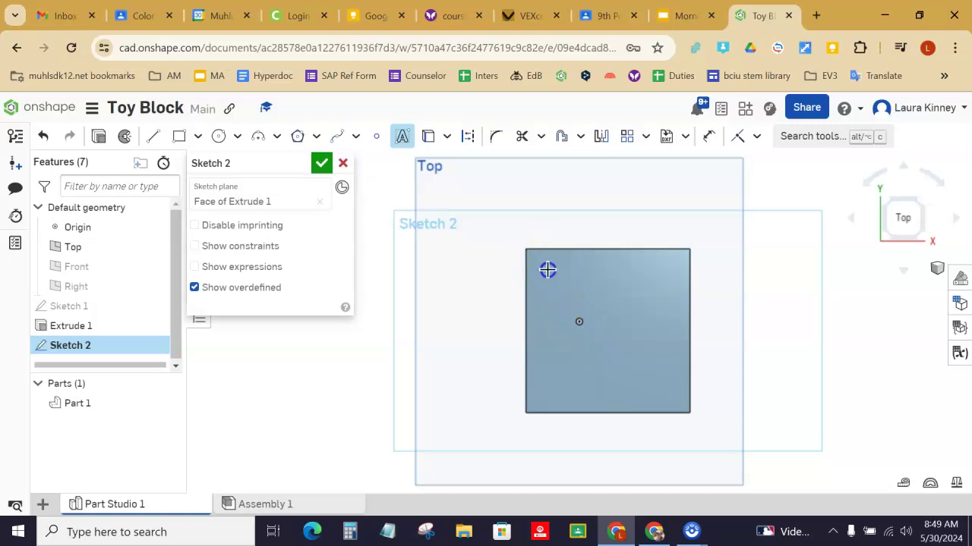
left_click(666, 395)
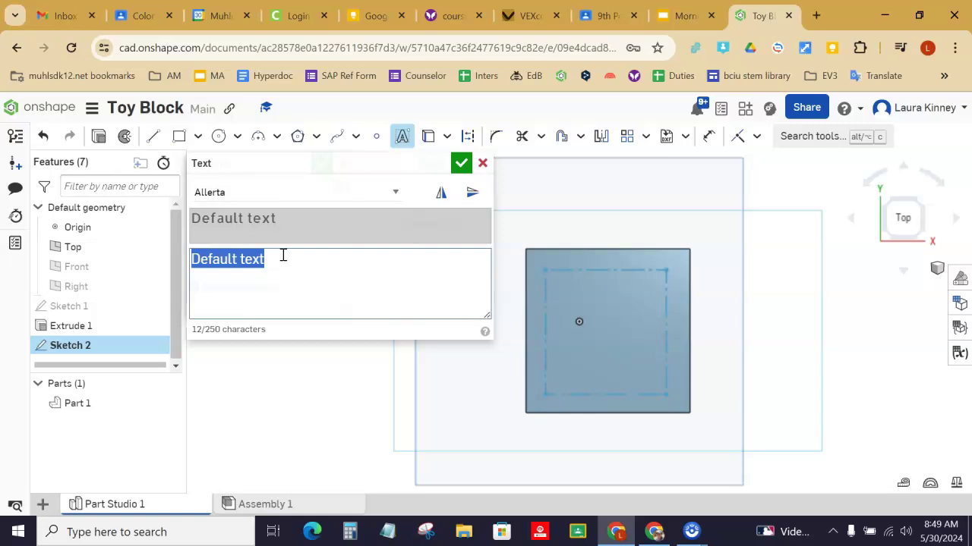
Replace the default text with the letter A, keeping the Allerta font.
type("A")
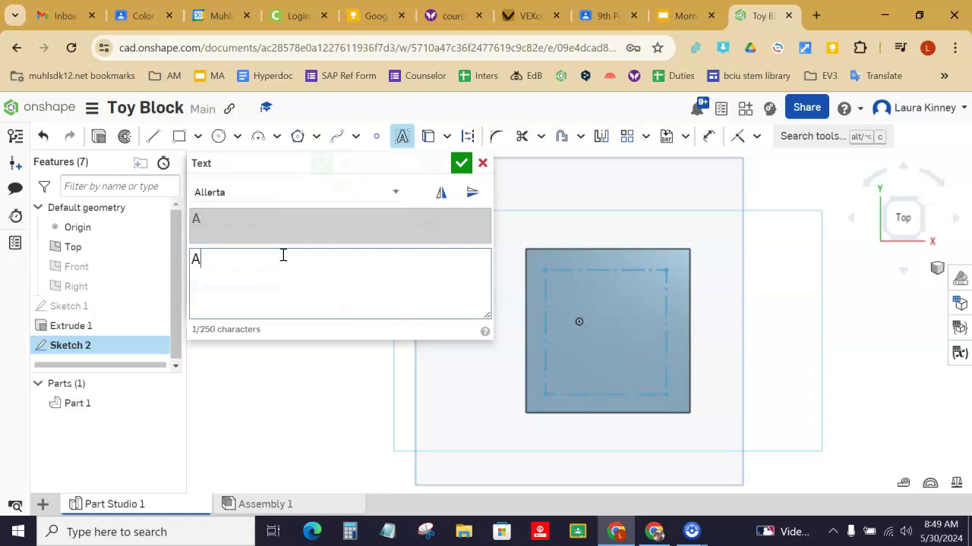
left_click(396, 193)
left_click(397, 193)
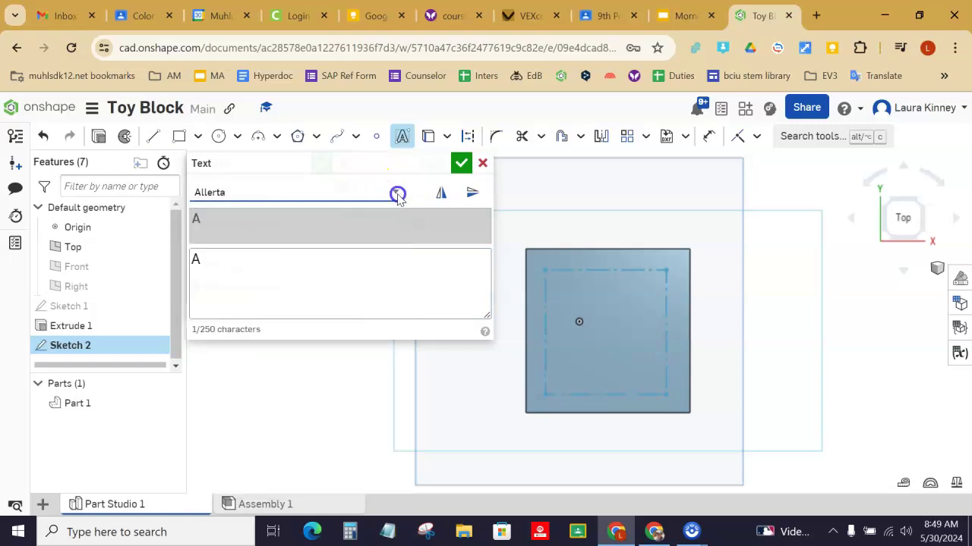
left_click(460, 163)
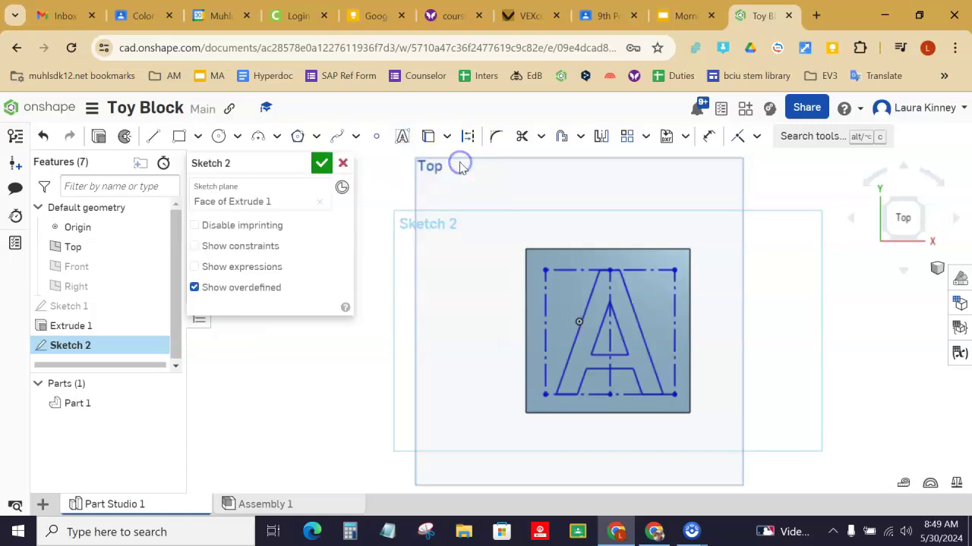
Dimension the A text box's height to 2.5 in.
left_click(709, 137)
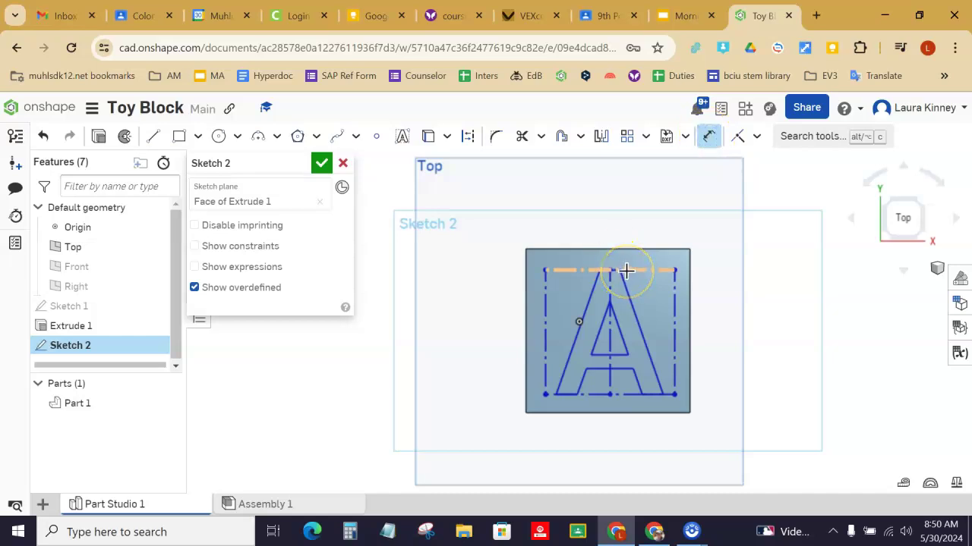
left_click(666, 394)
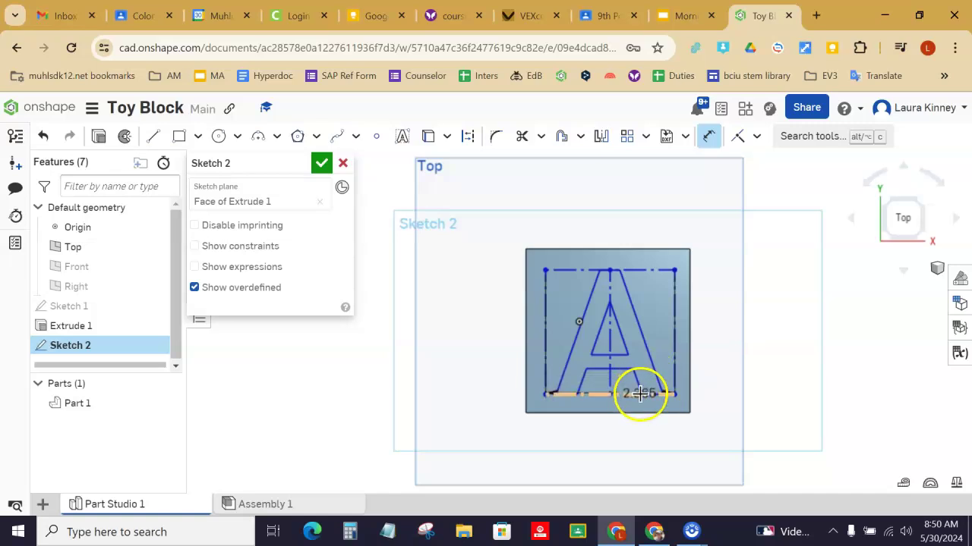
left_click(640, 392)
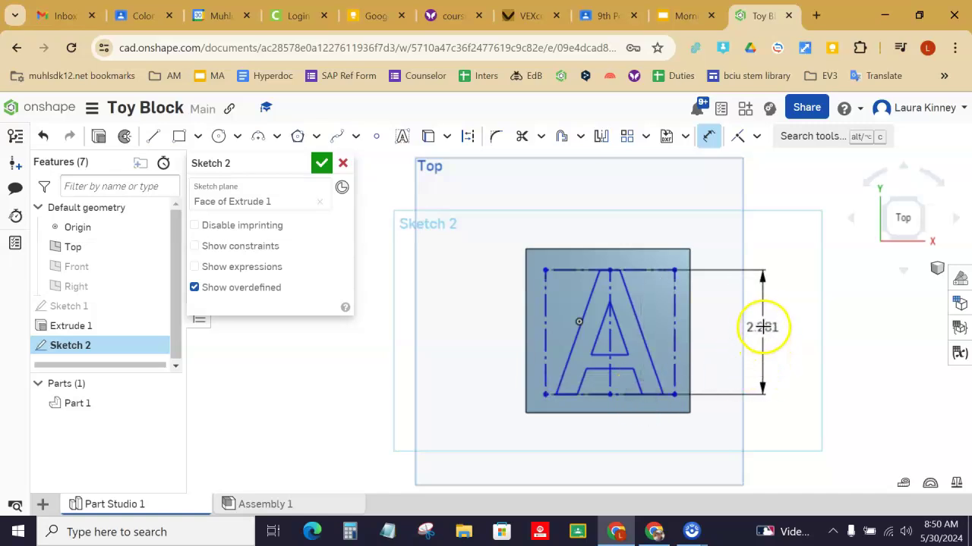
left_click(763, 327)
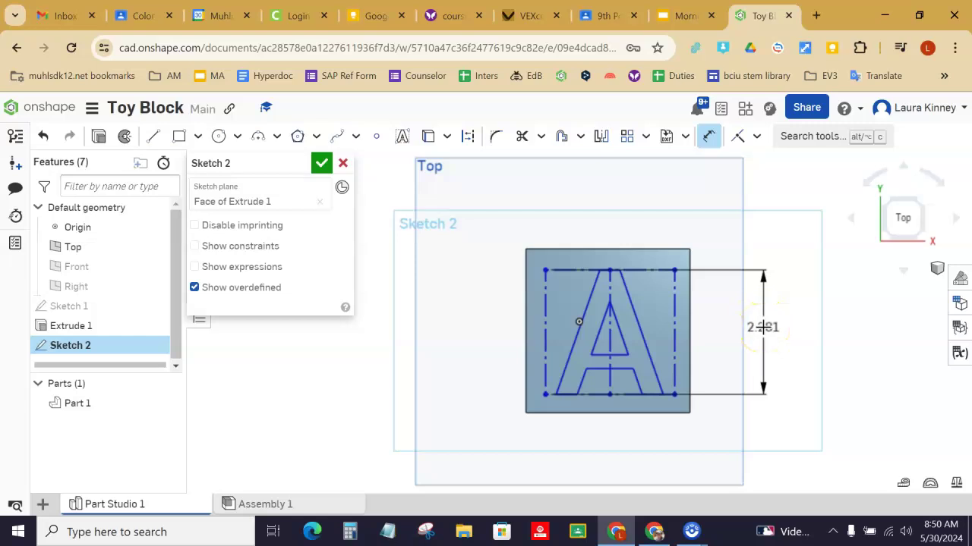
left_click(763, 327)
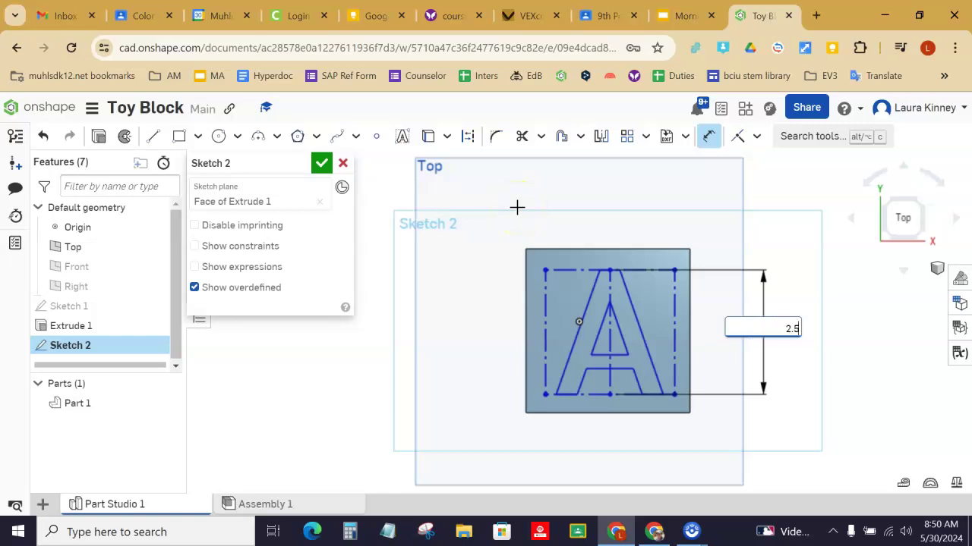
key("Return")
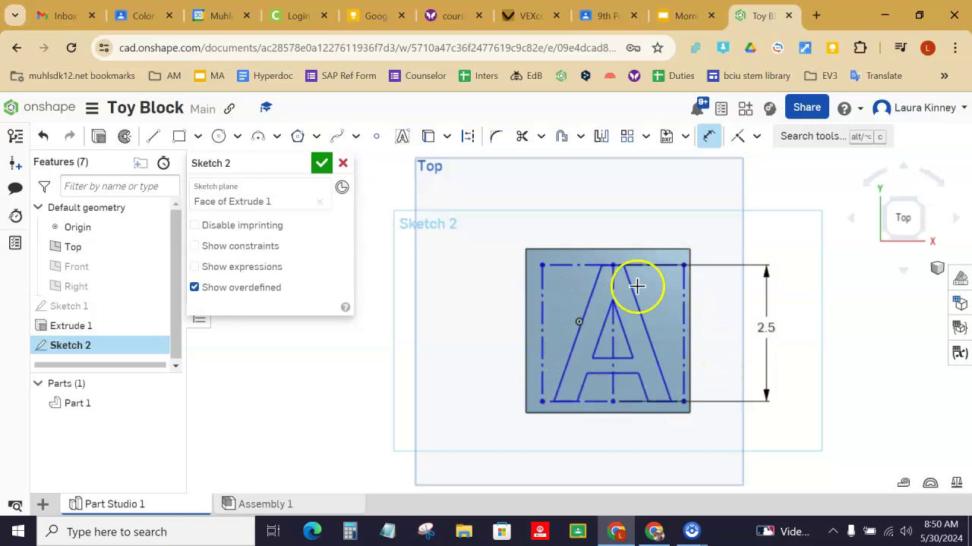
Exit dimensioning and drag the A text box to sit centred on the top face.
left_click(708, 139)
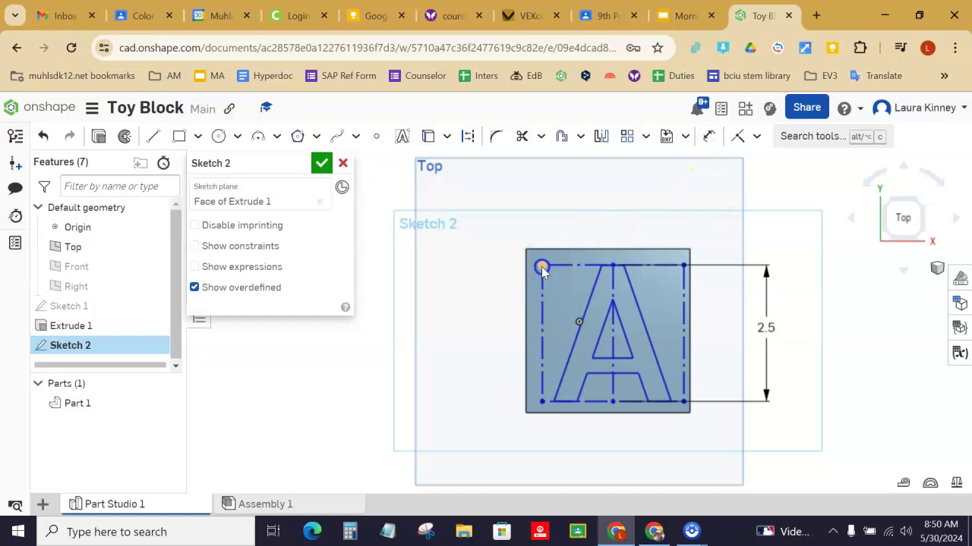
mouse_move(542, 269)
left_mouse_down()
mouse_move(534, 266)
mouse_move(550, 287)
mouse_move(535, 263)
left_mouse_up()
left_click(834, 264)
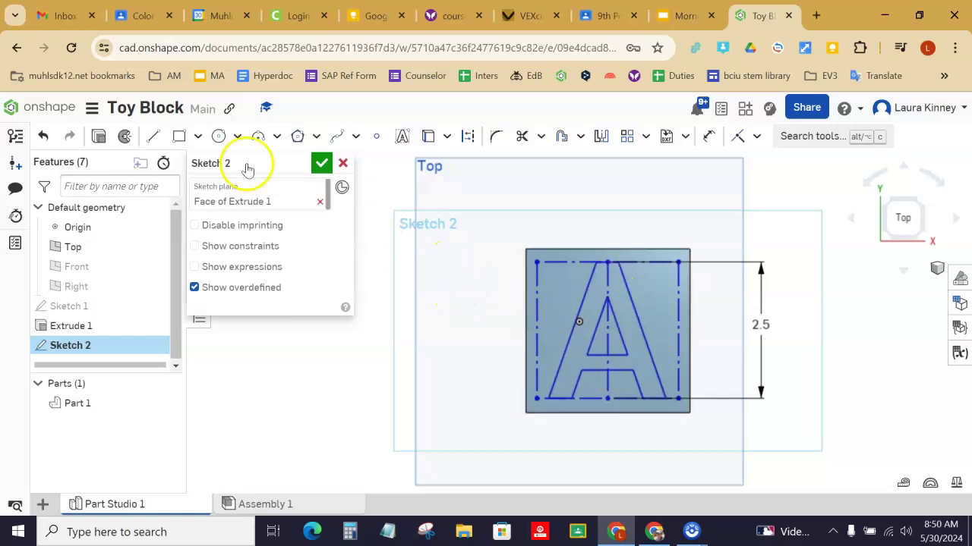
Cut the letter A 0.125 in into the top face with a Remove extrude.
left_click(99, 140)
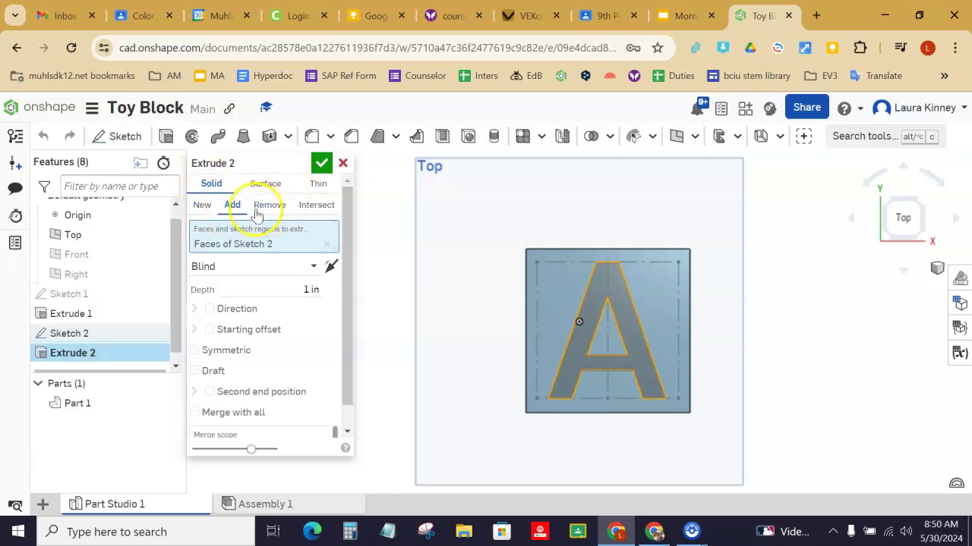
left_click(927, 269)
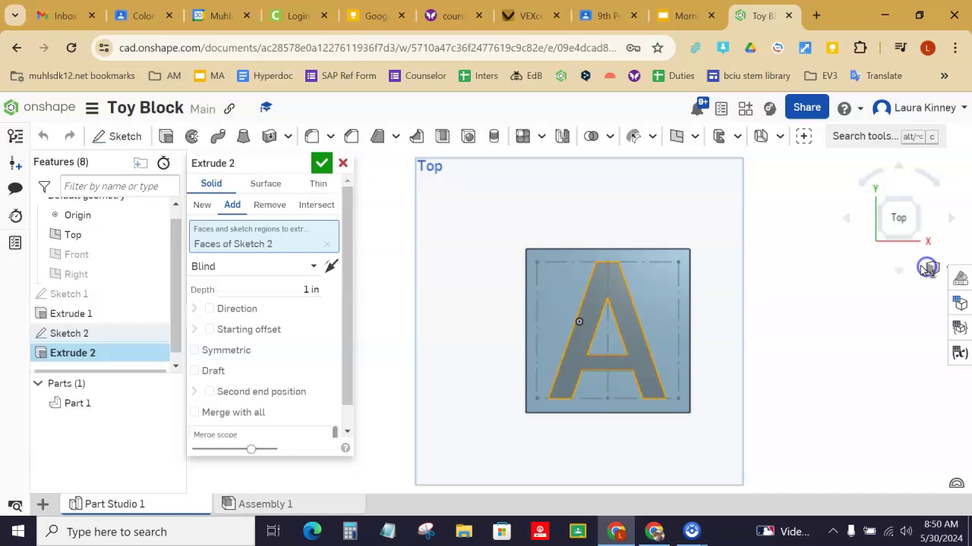
left_click(932, 269)
left_click(893, 284)
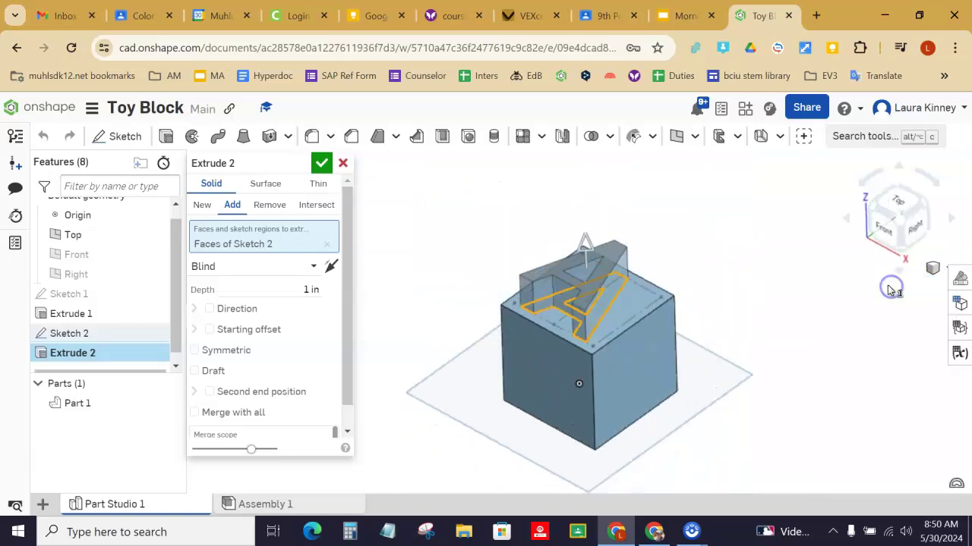
left_click(556, 235)
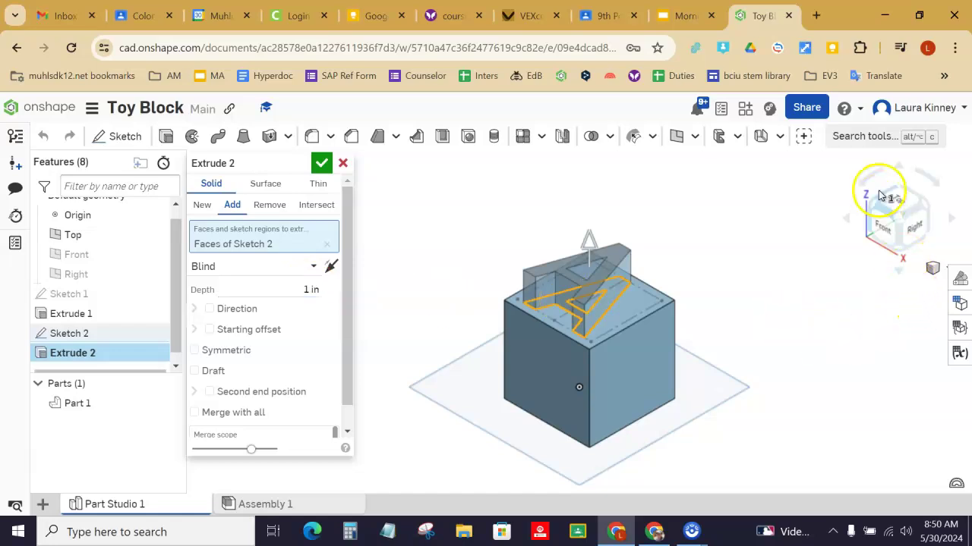
left_click(897, 211)
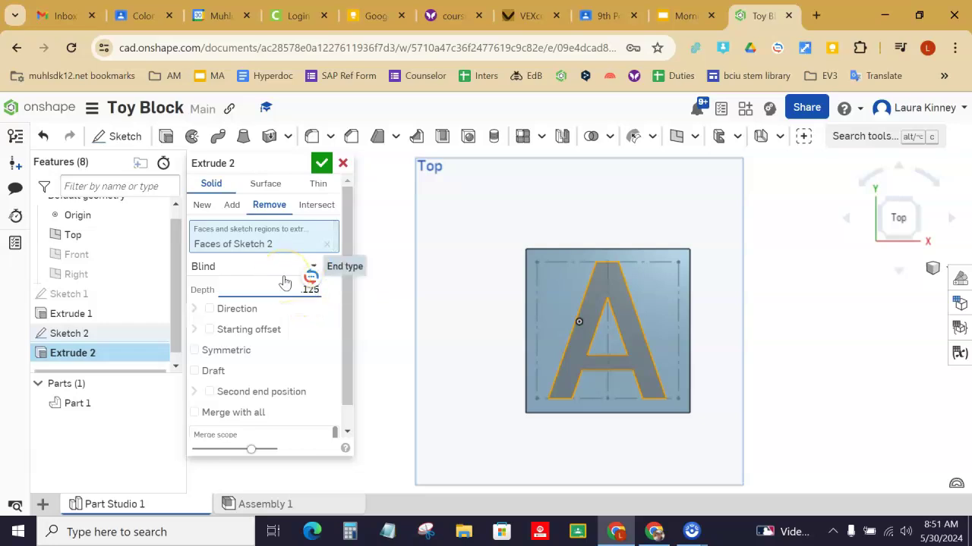
left_click(320, 163)
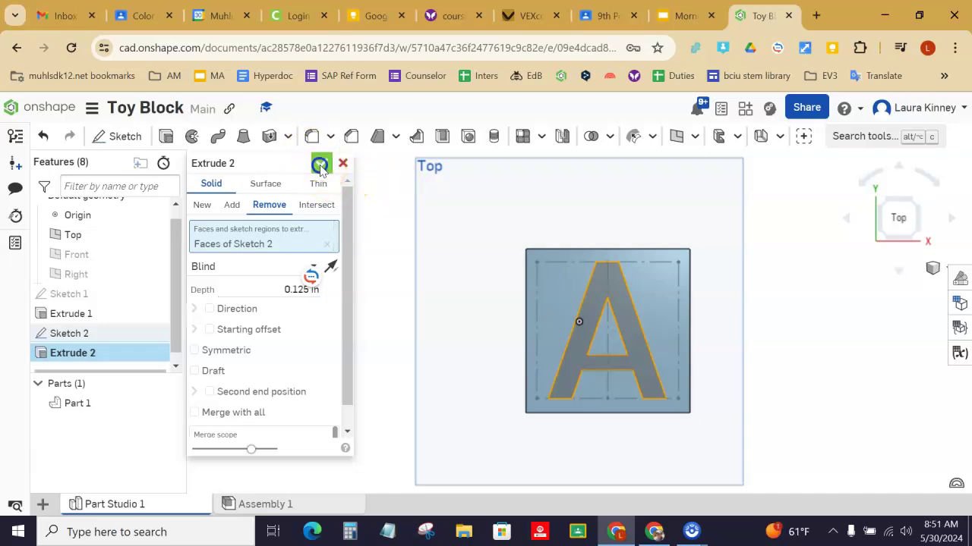
left_click(319, 164)
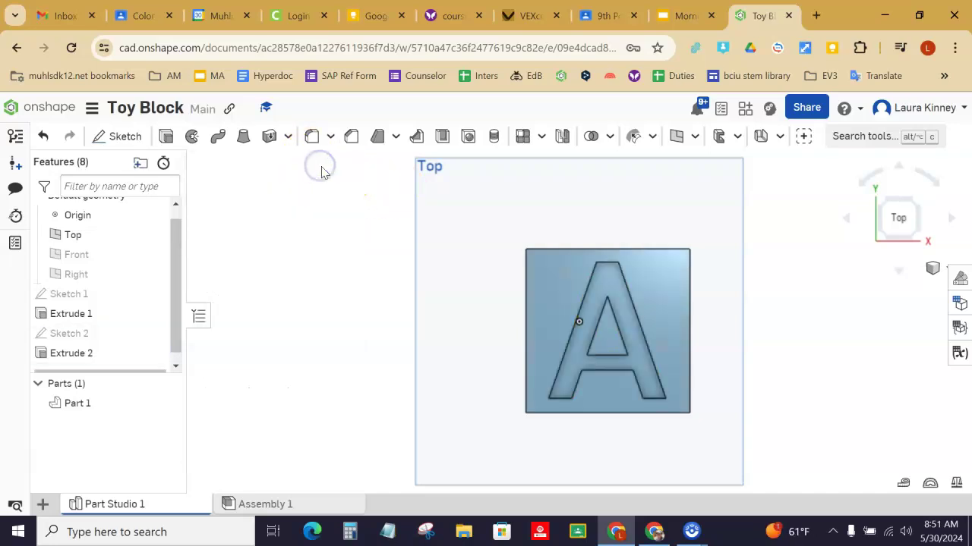
Switch to an isometric view, then turn the view to face the block's front.
left_click(934, 269)
left_click(909, 284)
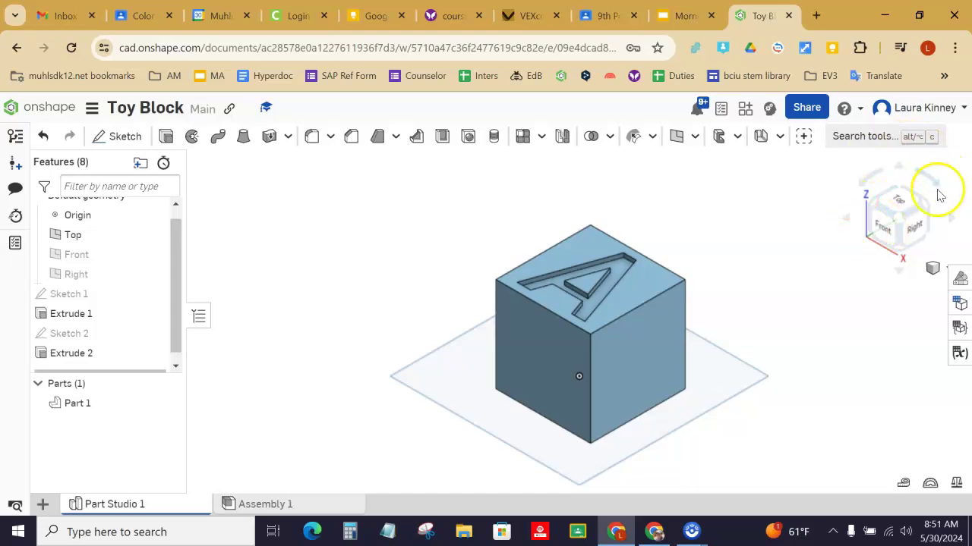
left_click(886, 234)
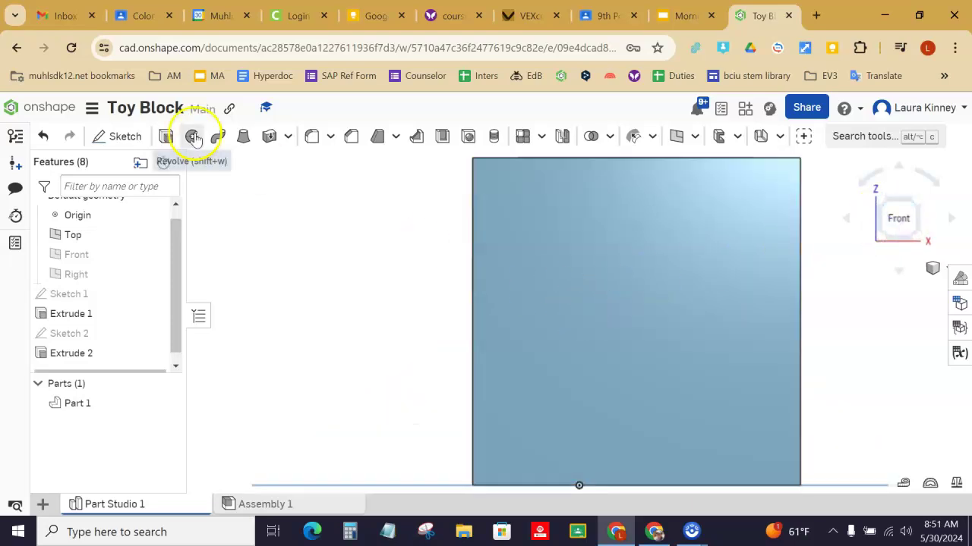
Sketch a large letter B text box across the cube's front face.
left_click(114, 136)
left_click(554, 254)
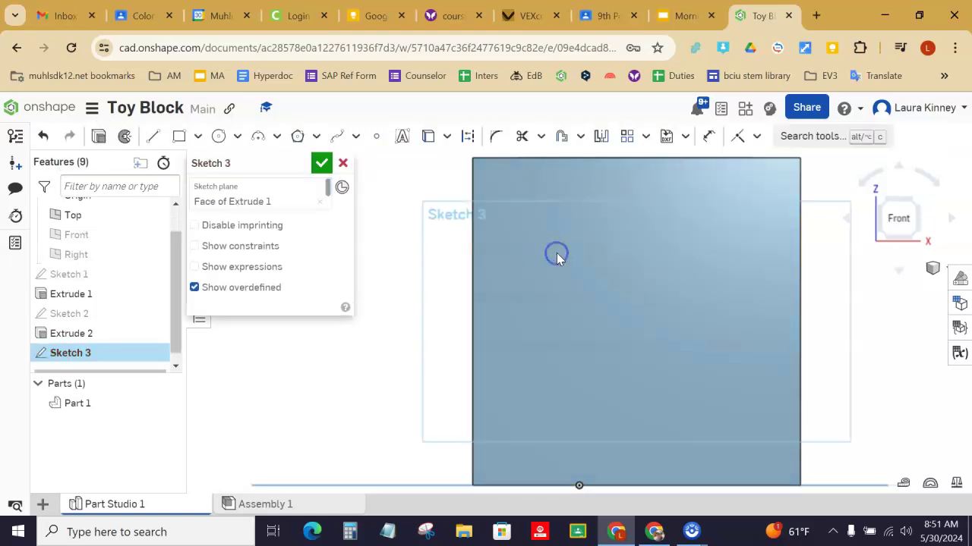
left_click(402, 138)
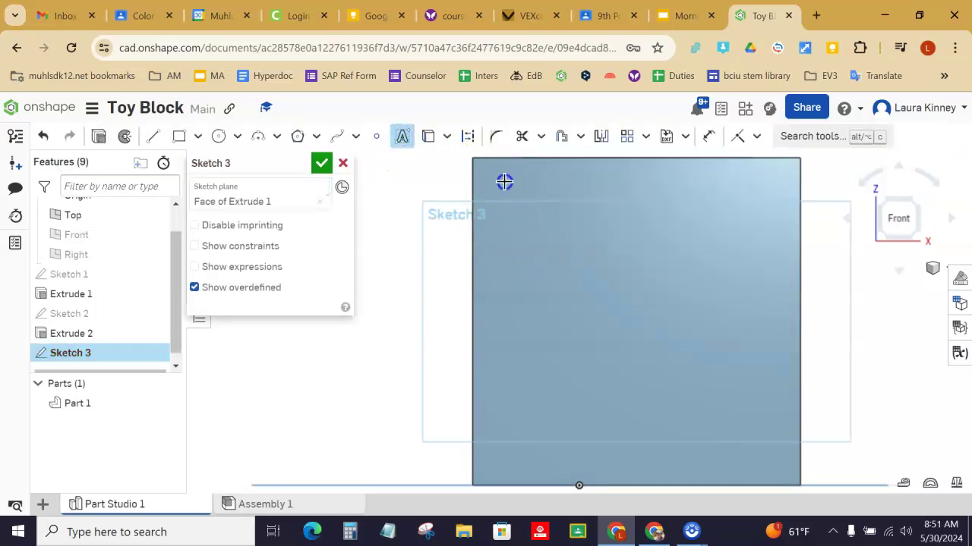
left_click_drag(504, 182, 752, 466)
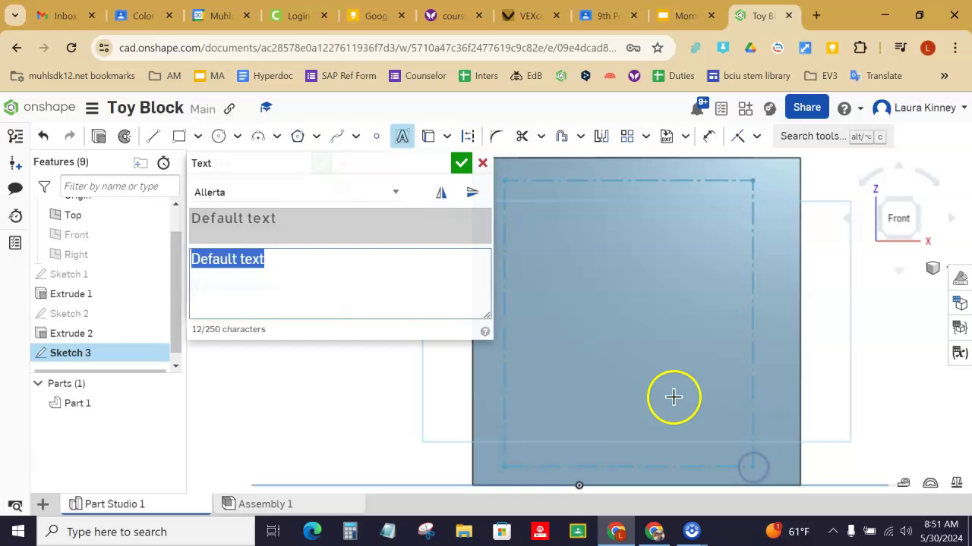
type("B")
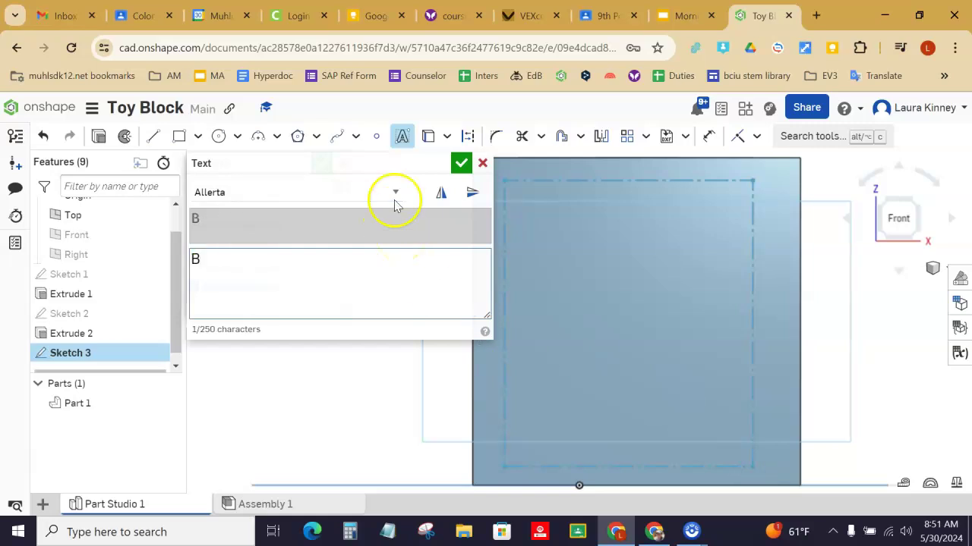
left_click(460, 162)
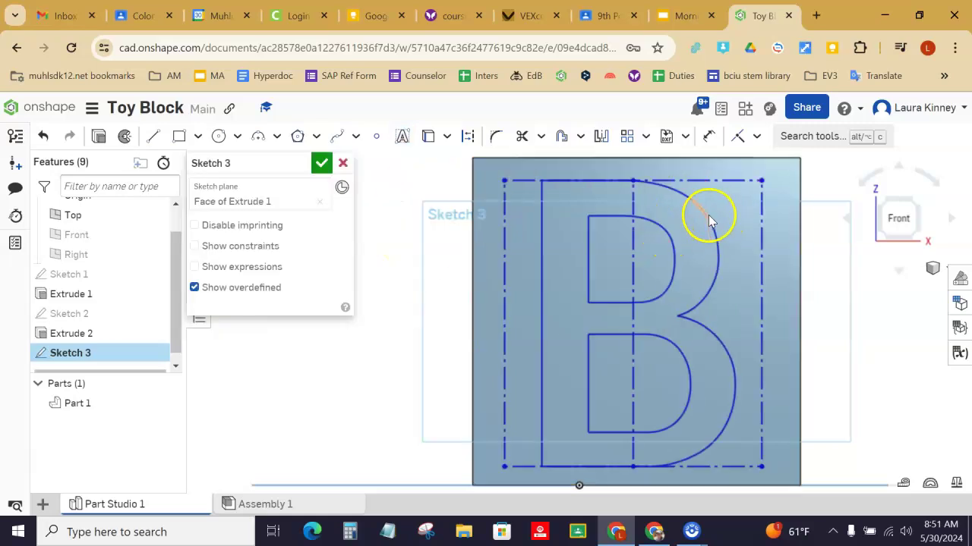
Dimension the B text box 2.5 in tall and shift it toward the face's centre.
left_click(708, 136)
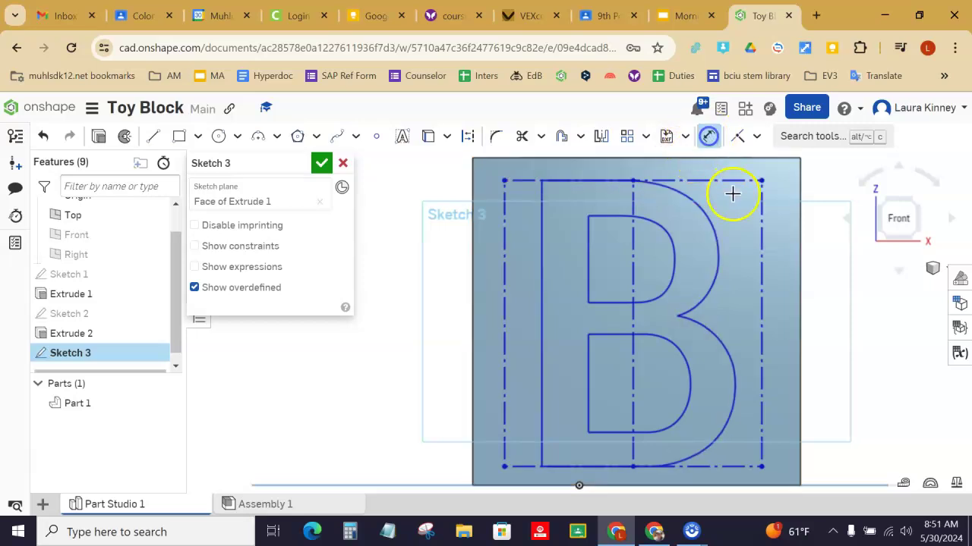
left_click(725, 182)
left_click(716, 465)
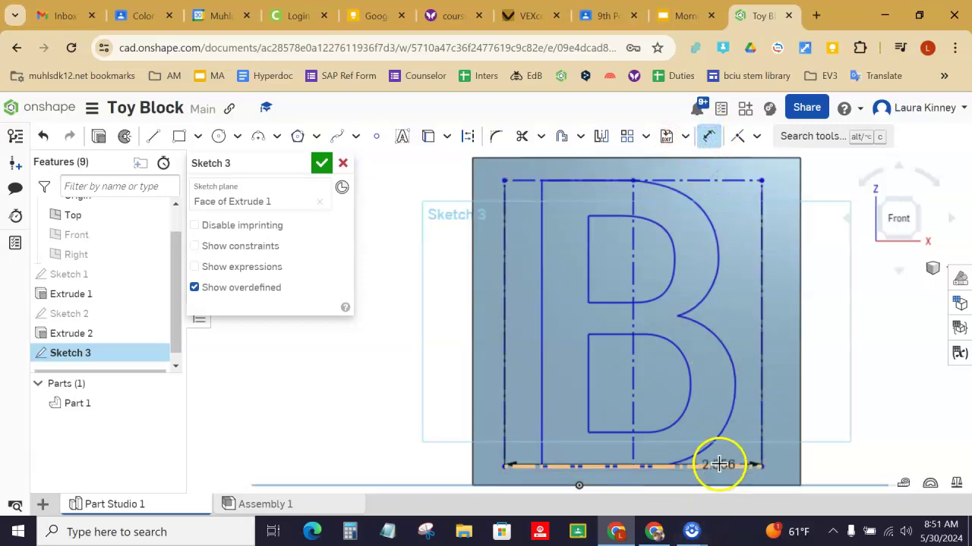
left_click(453, 319)
left_click(446, 322)
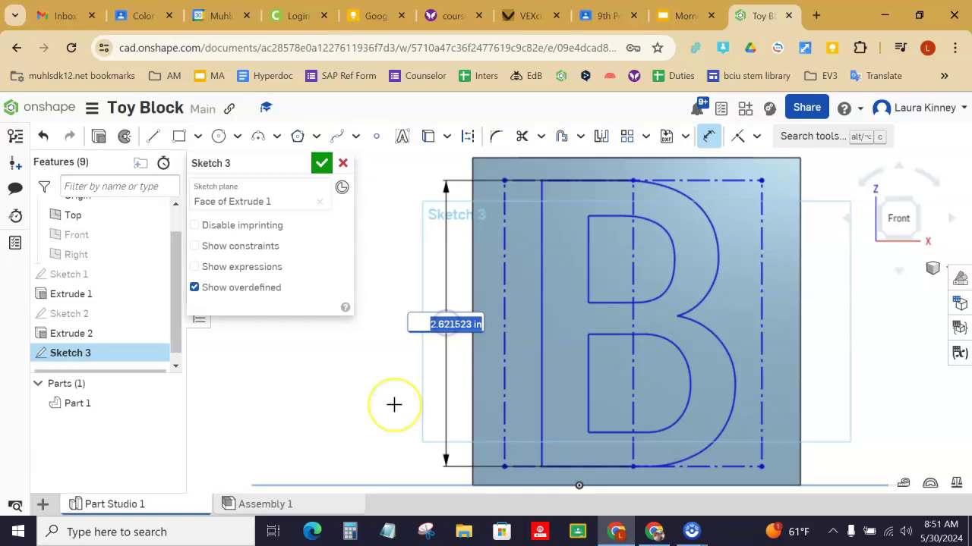
type("2.5")
key("Return")
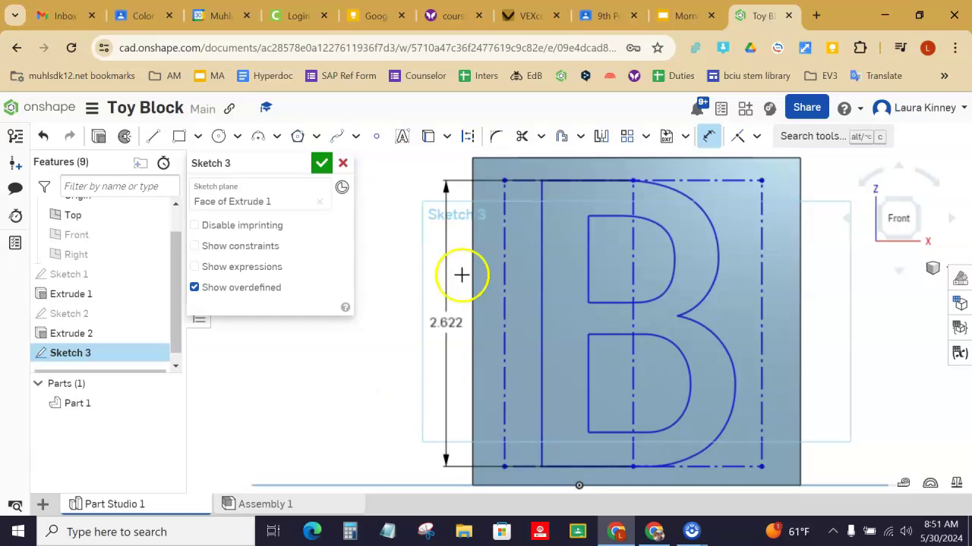
left_click(712, 145)
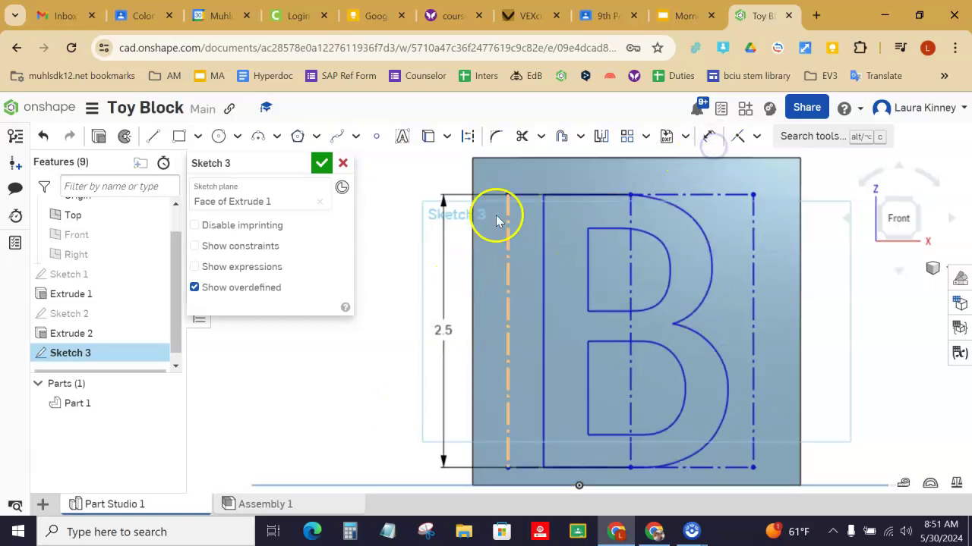
left_click_drag(506, 197, 514, 187)
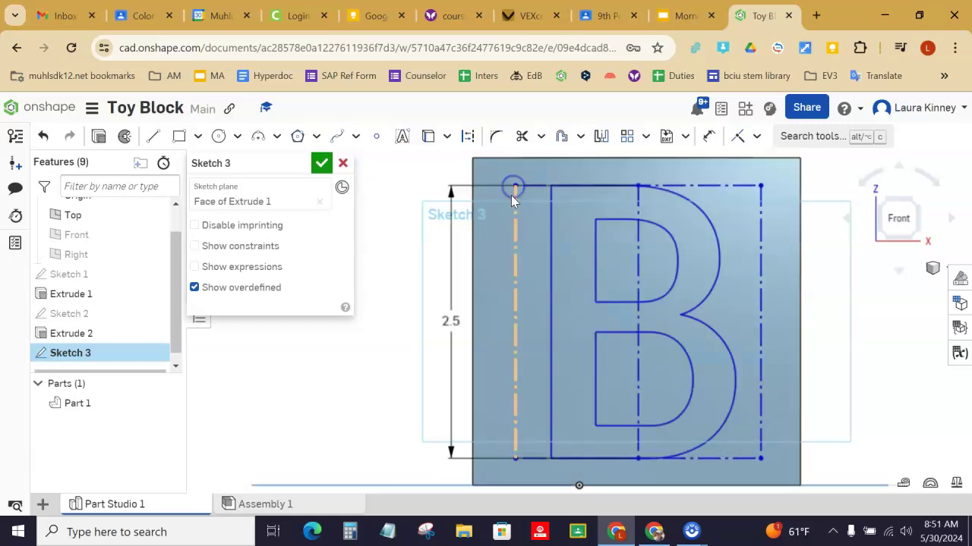
Extrude Sketch 3 as a Remove cut 0.125 in deep into the front face.
left_click(96, 136)
key("shift+e")
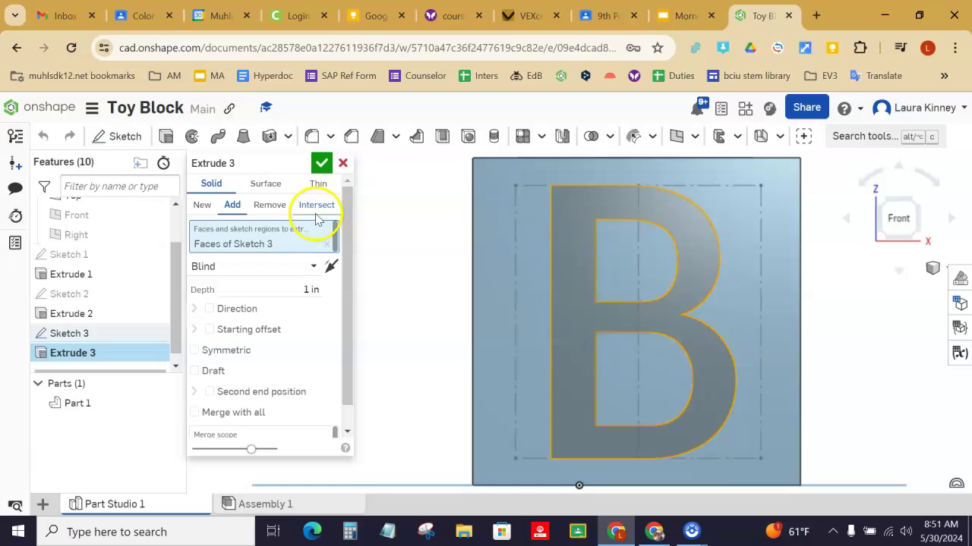
left_click(260, 205)
left_click(298, 296)
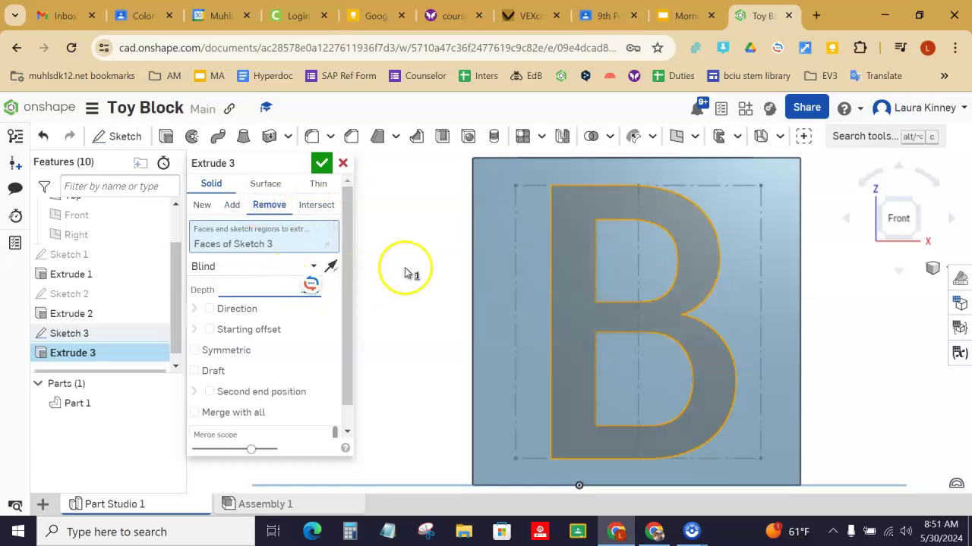
left_click(272, 282)
type(".125")
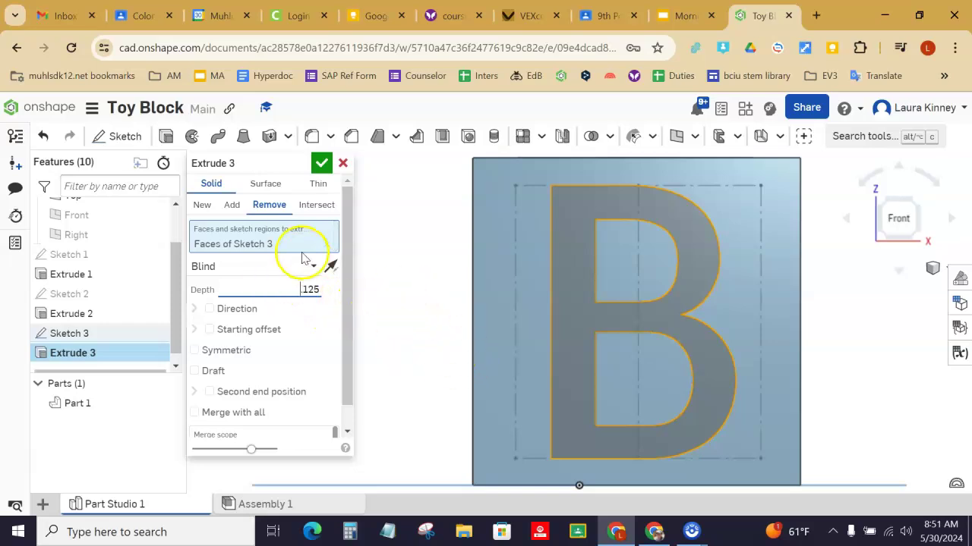
left_click(322, 163)
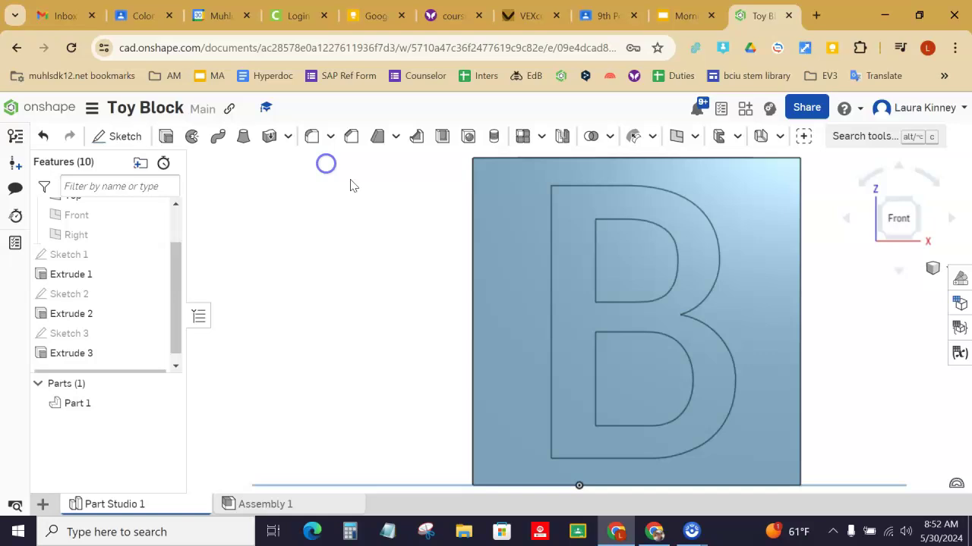
Switch to isometric view and orbit the block to inspect the engraved A and B.
left_click(930, 271)
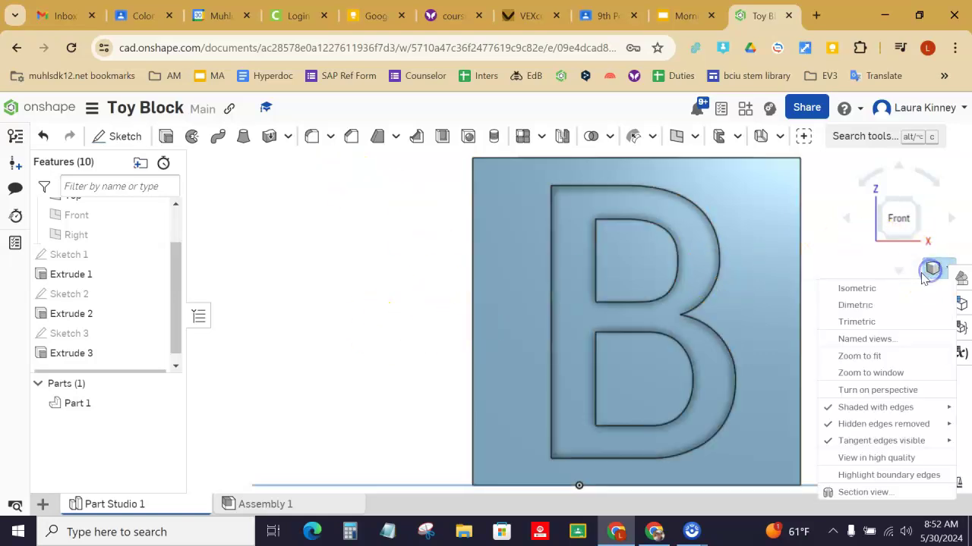
left_click(883, 289)
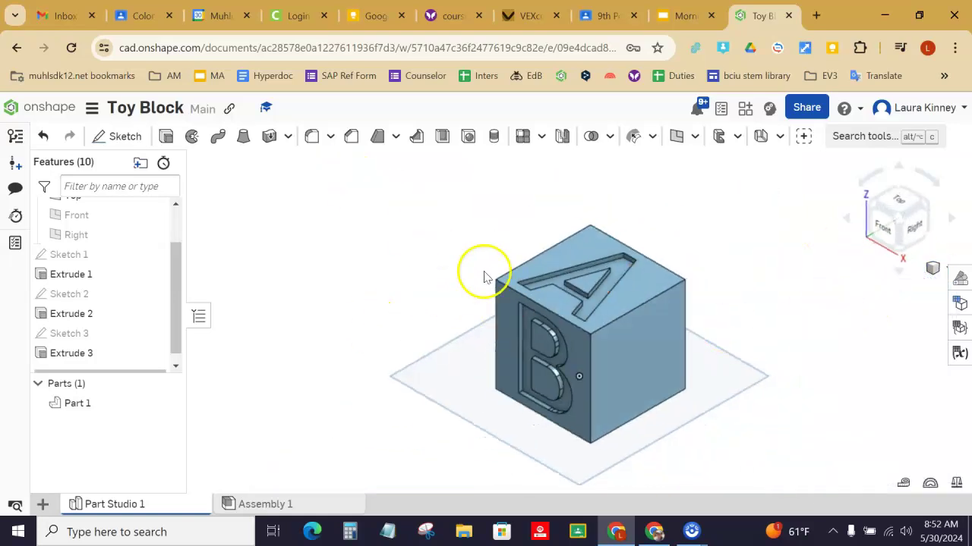
left_click(946, 226)
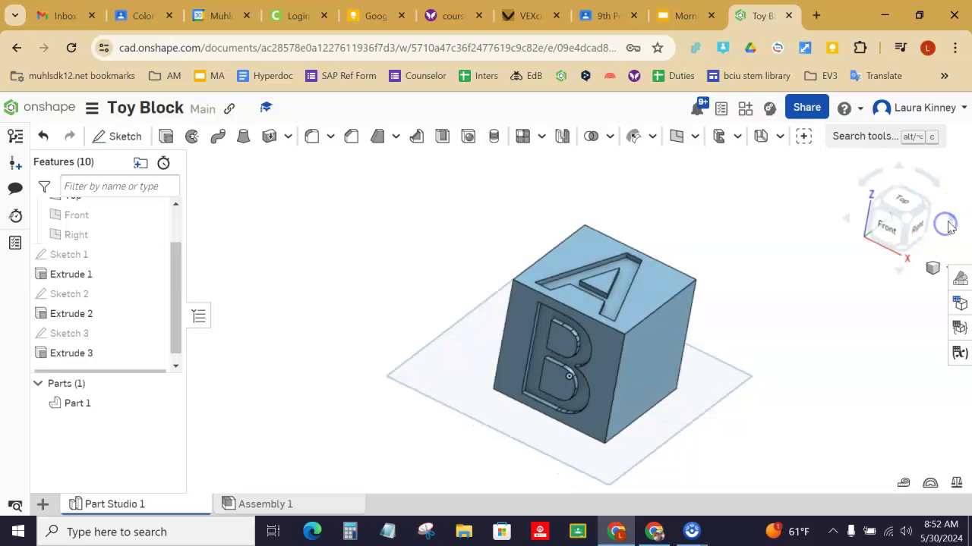
left_click(946, 226)
left_click(954, 226)
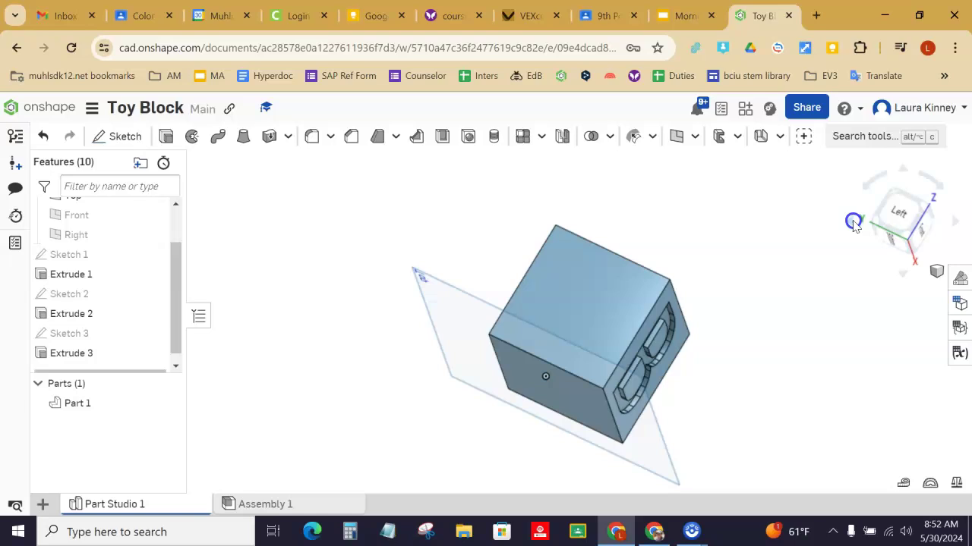
left_click(853, 221)
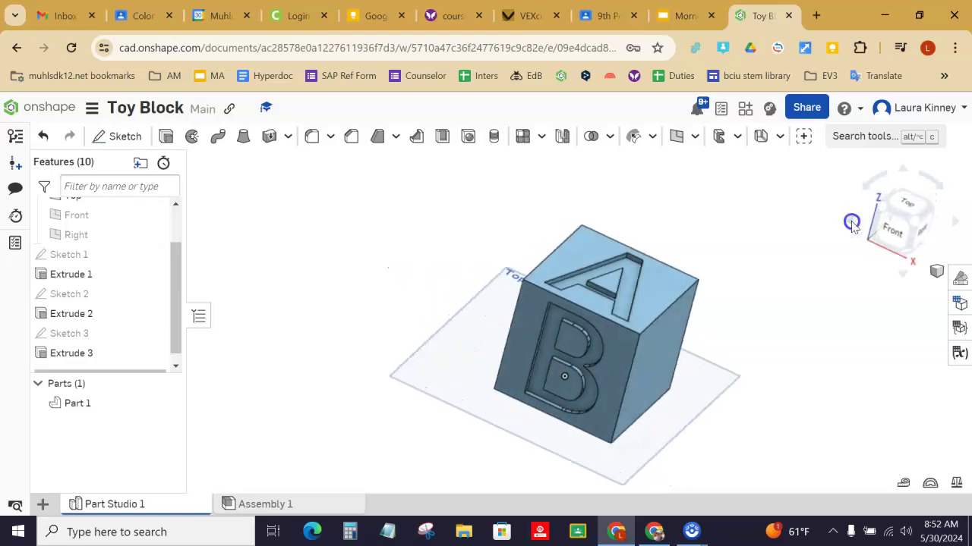